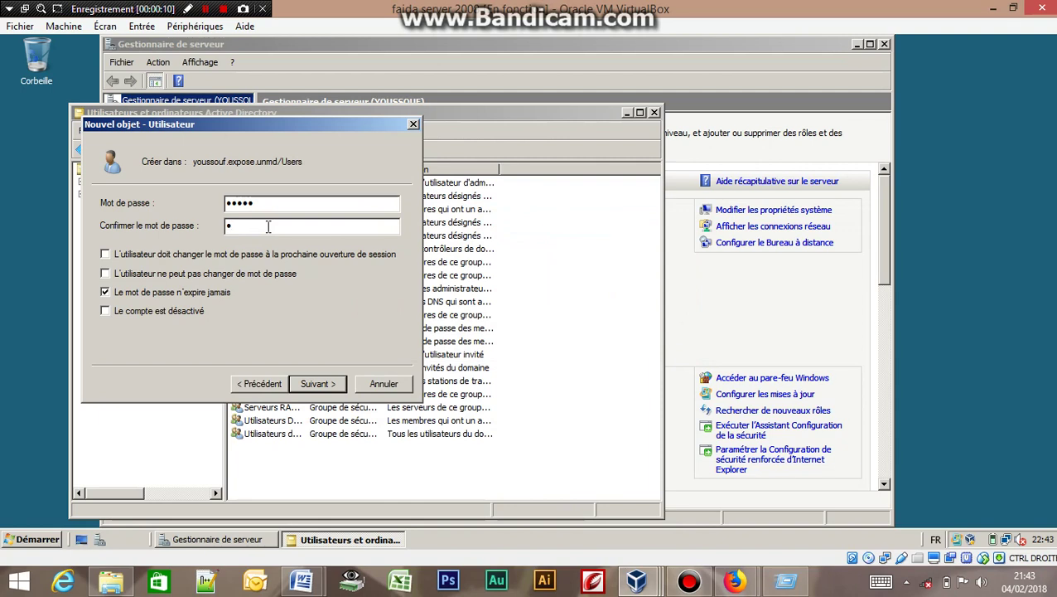
Confirm the new user's password, finish the wizard, and acknowledge the password-policy rejection.
{"action": "type", "text": "aaaa"}
{"action": "left_click", "coordinate": [320, 385]}
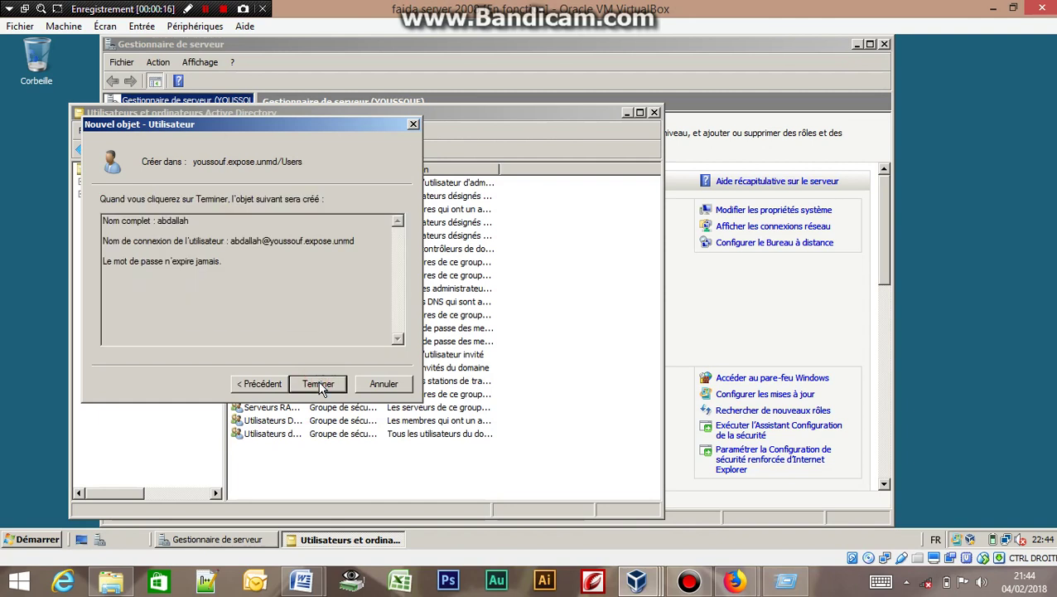
{"action": "left_click", "coordinate": [318, 383]}
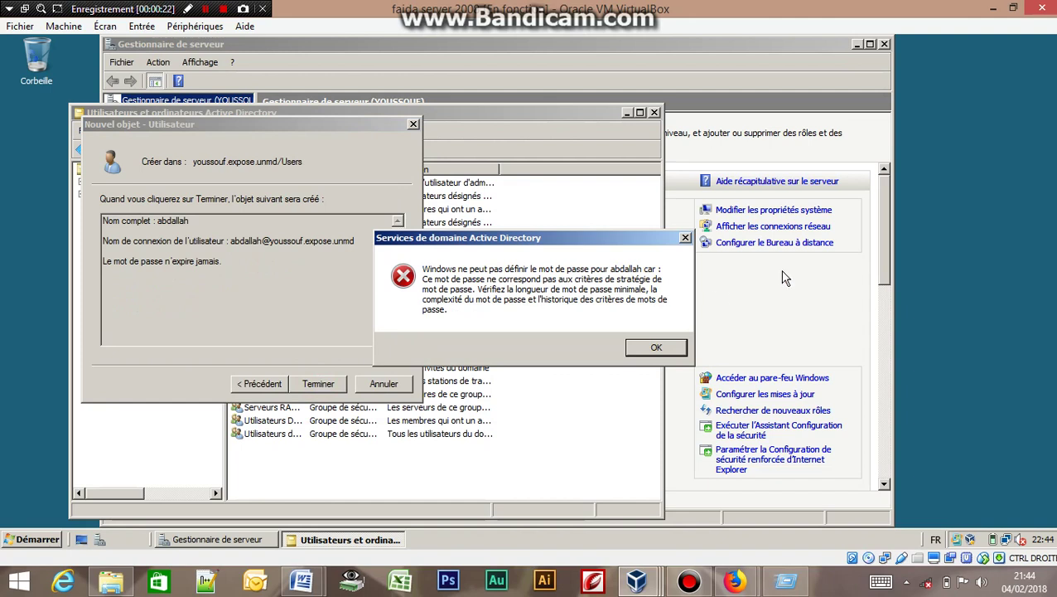
{"action": "left_click", "coordinate": [657, 348]}
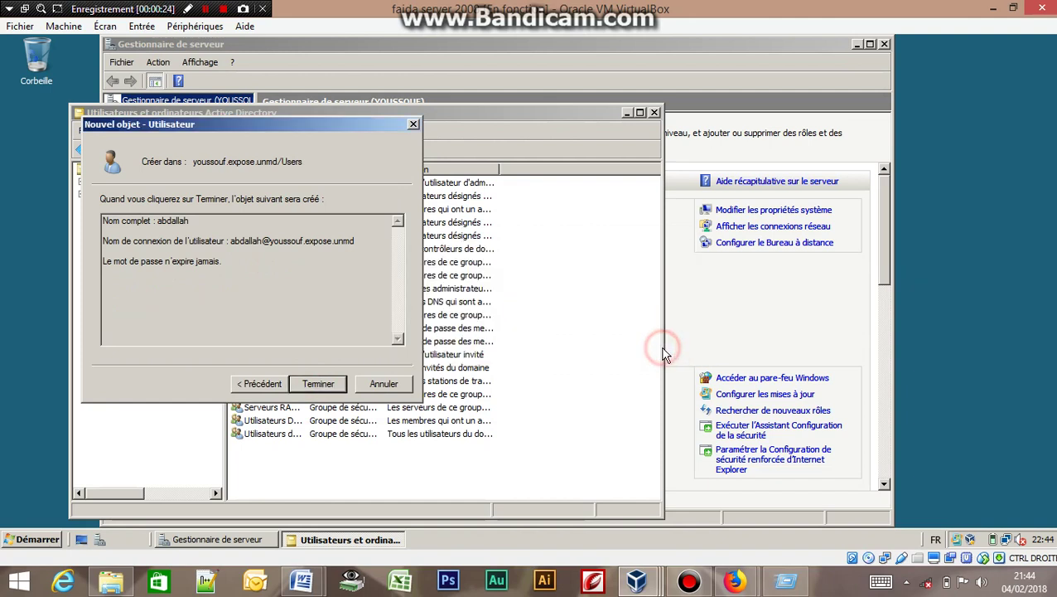
Return to the password page, enter a longer capitalised password in both fields, and finish creating the user.
{"action": "left_click", "coordinate": [262, 385]}
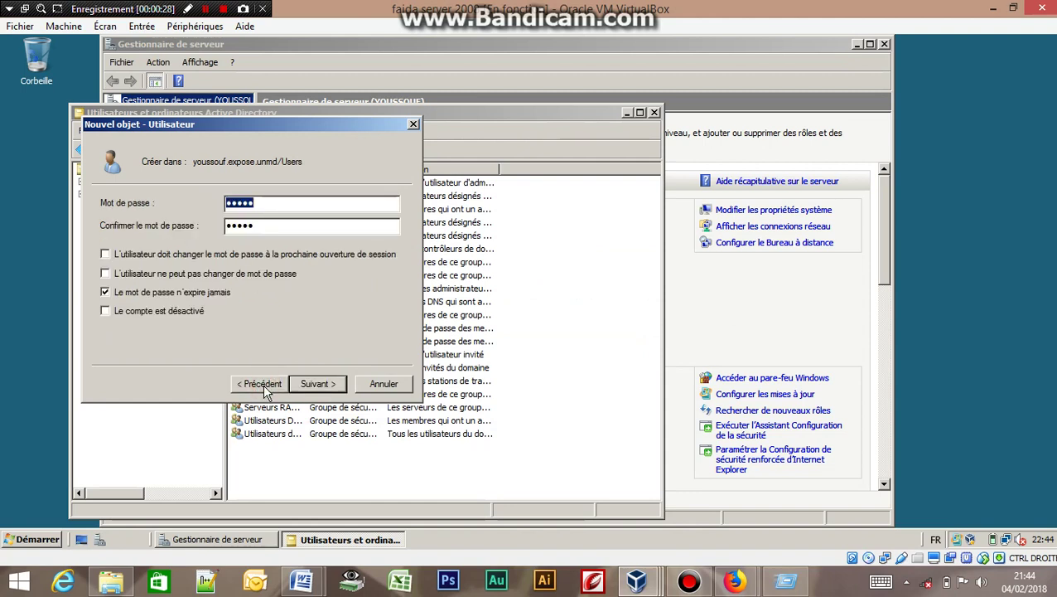
{"action": "left_click", "coordinate": [267, 203]}
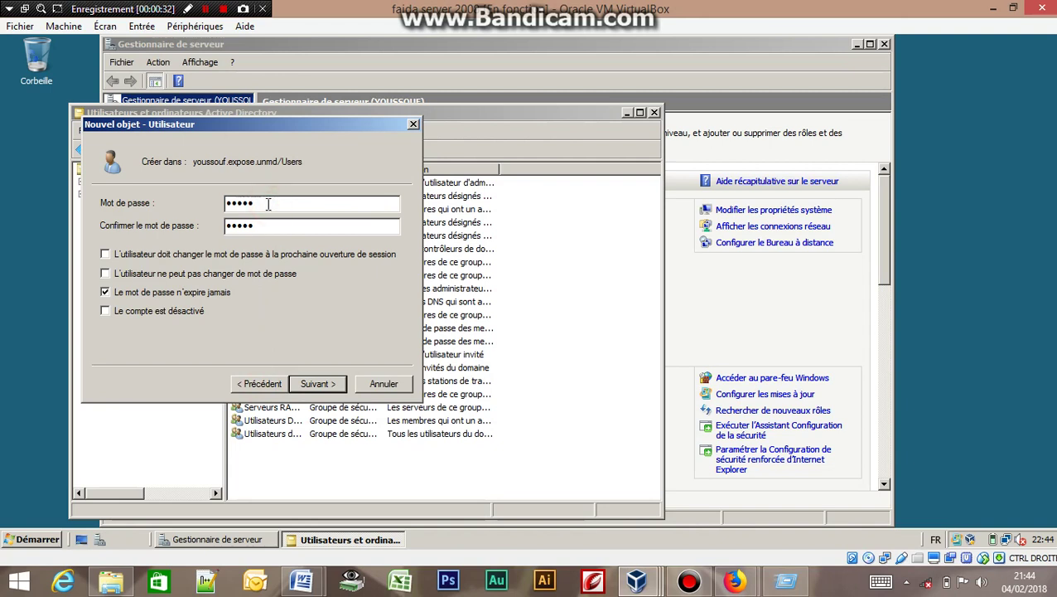
{"action": "key", "text": "Caps_Lock"}
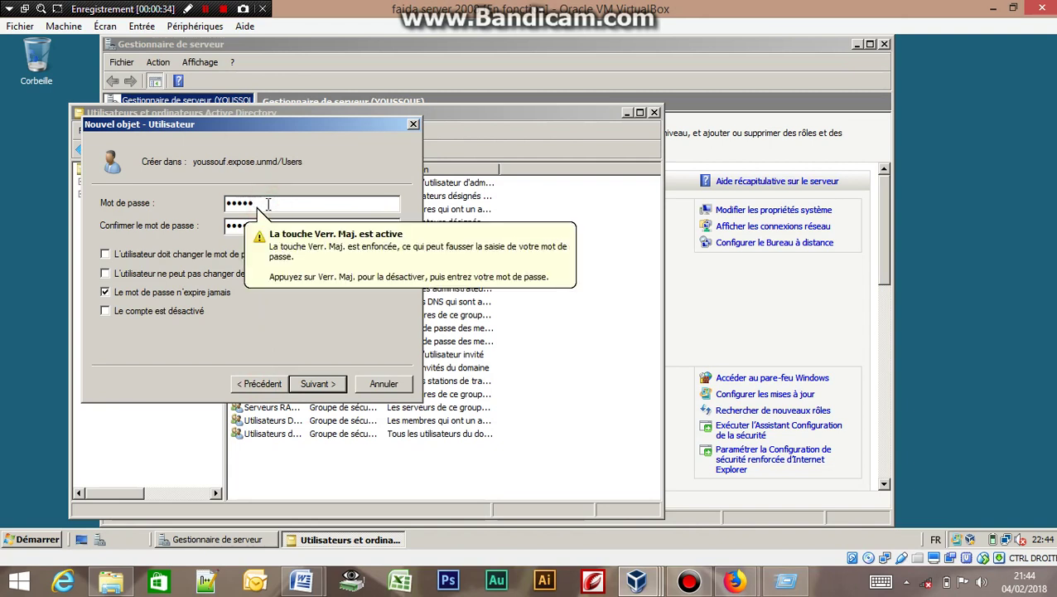
{"action": "type", "text": "***"}
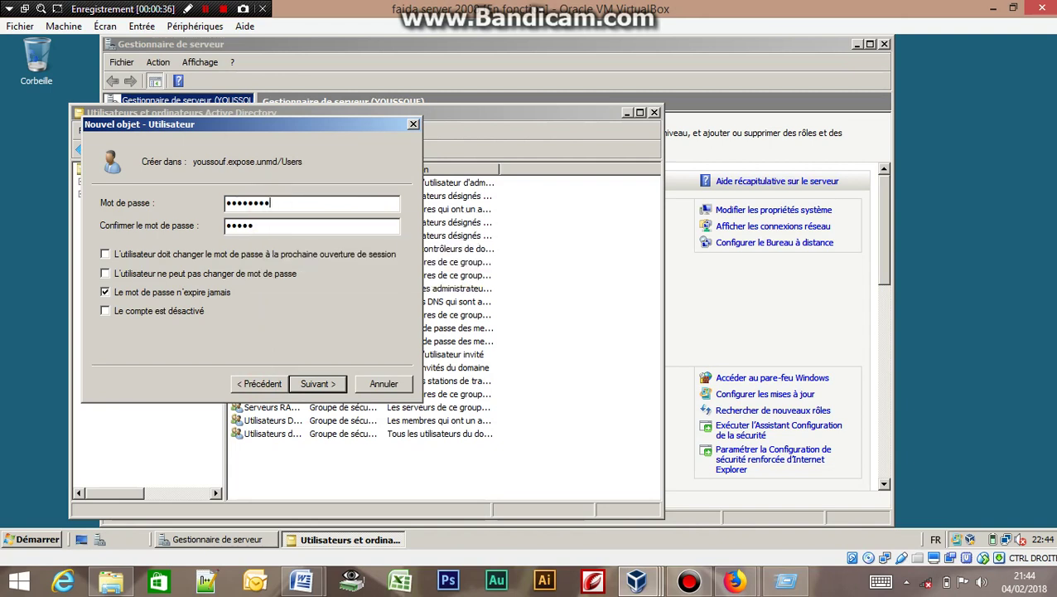
{"action": "left_click", "coordinate": [256, 226]}
{"action": "type", "text": "*****"}
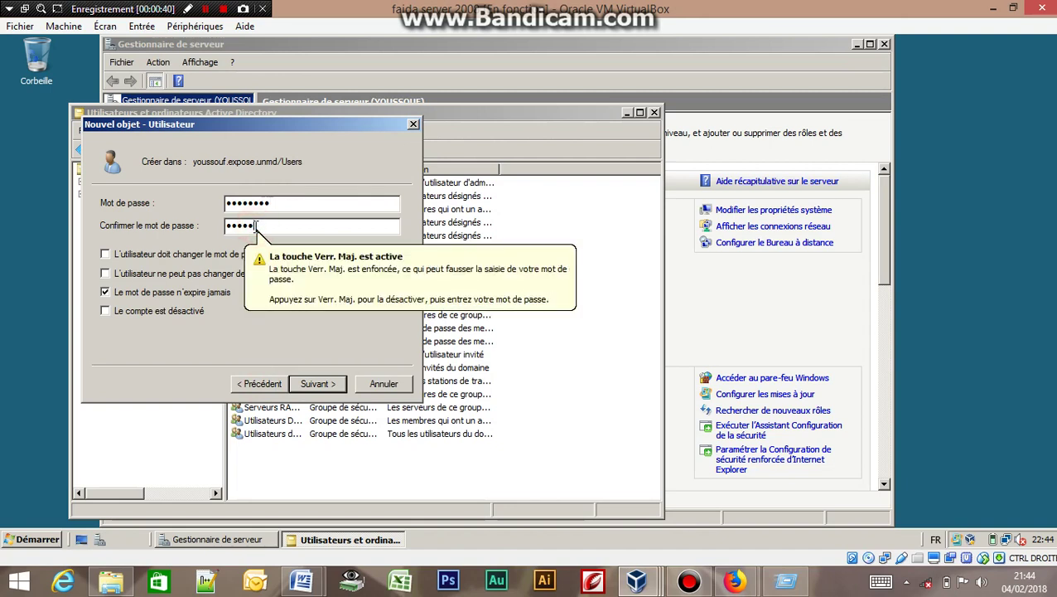
{"action": "type", "text": "***"}
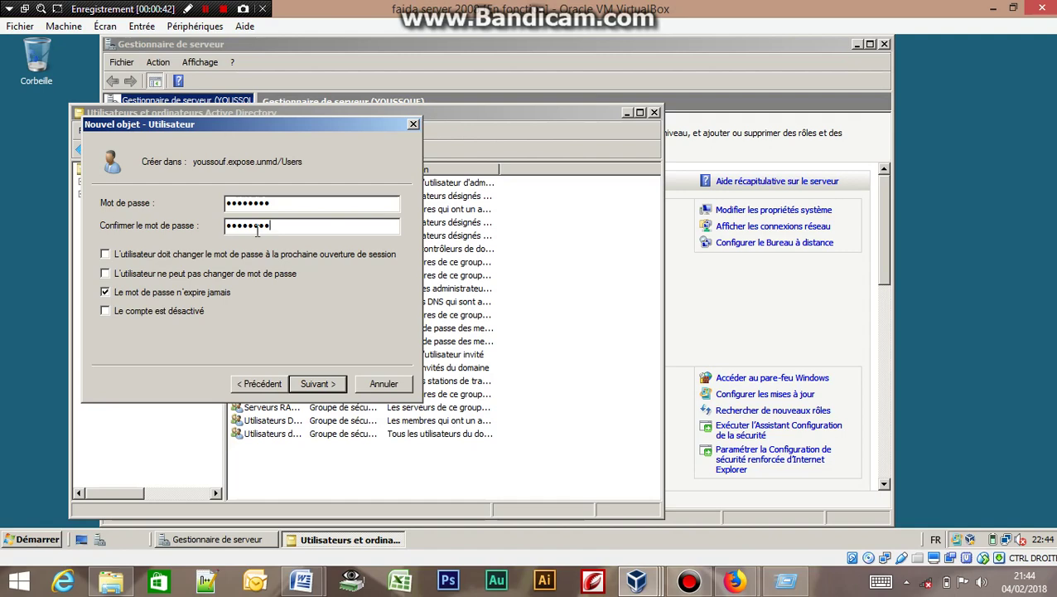
{"action": "left_click", "coordinate": [313, 389]}
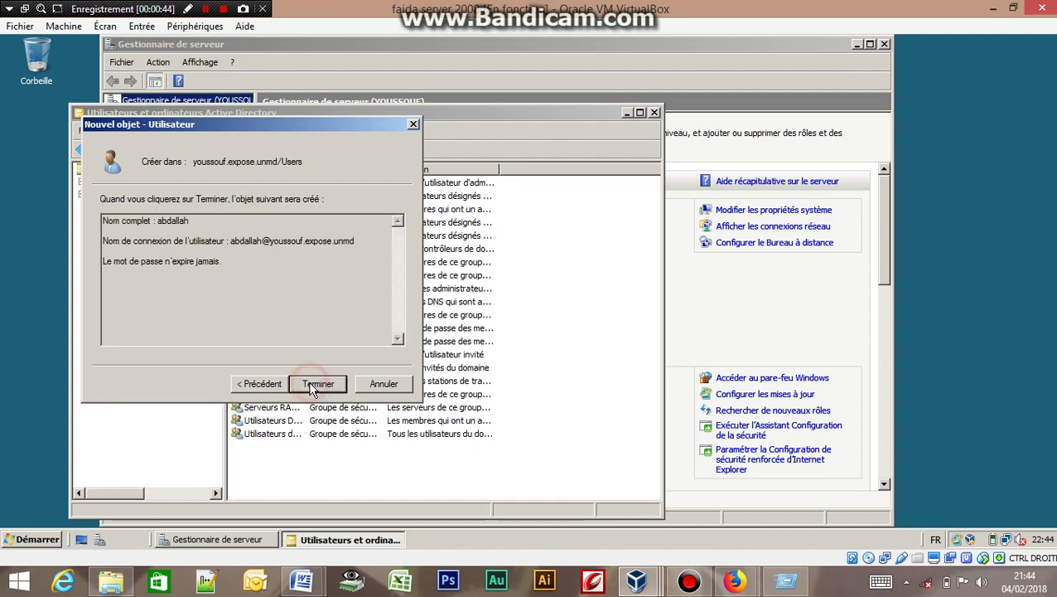
{"action": "left_click", "coordinate": [312, 390]}
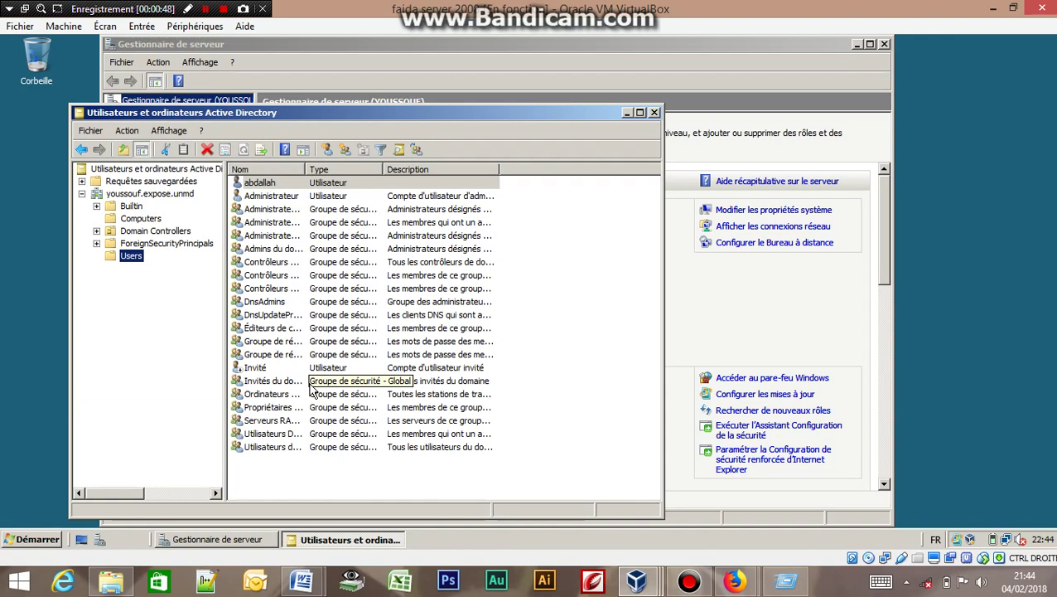
{"action": "left_click", "coordinate": [643, 582]}
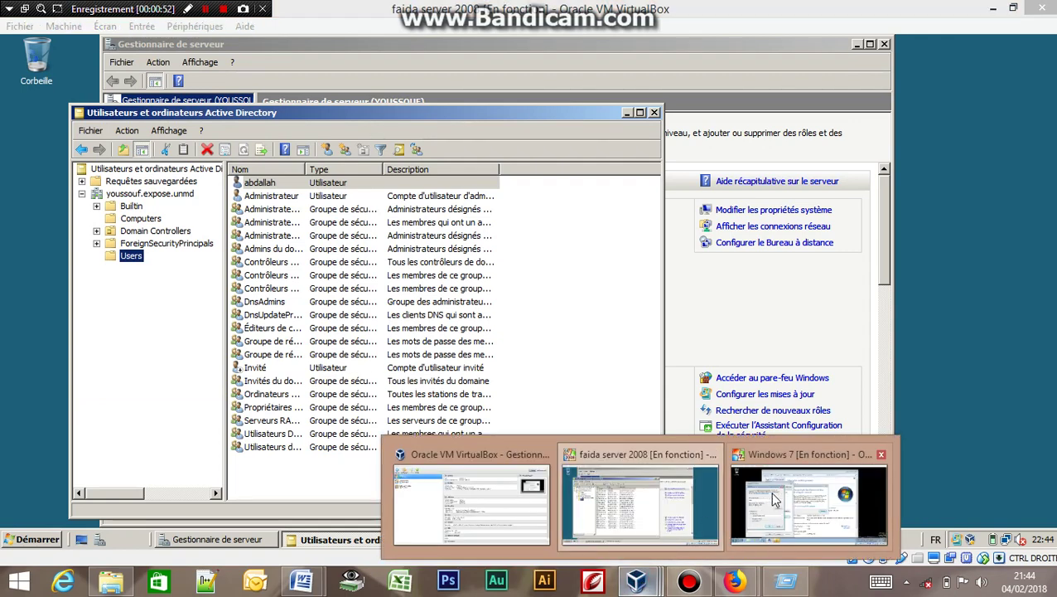
In the Windows 7 VM, confirm joining youssouf.expose.unmd and enter the domain-qualified user name.
{"action": "left_click", "coordinate": [808, 501]}
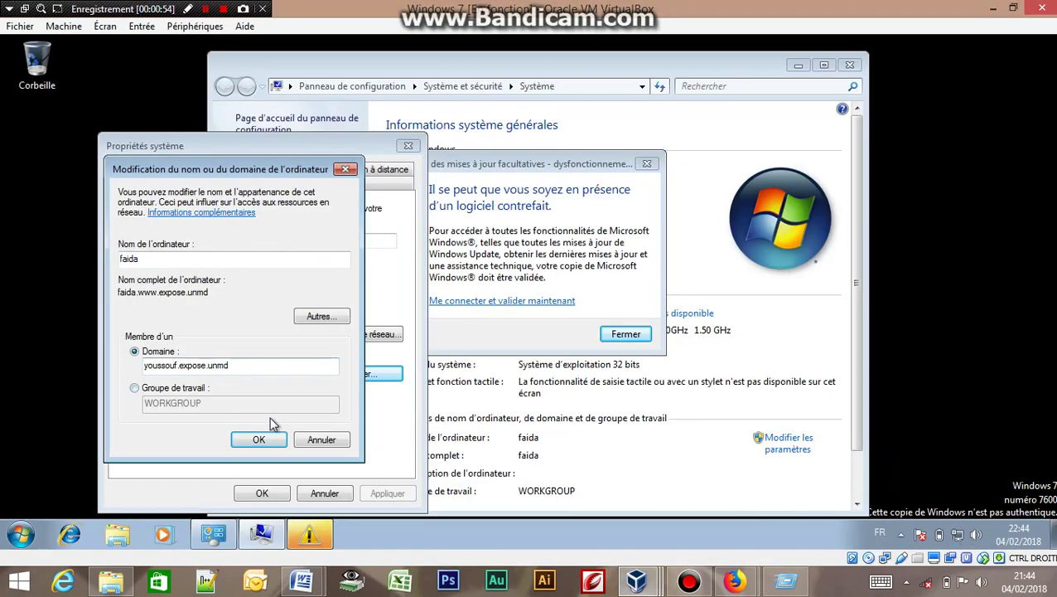
{"action": "left_click", "coordinate": [260, 440]}
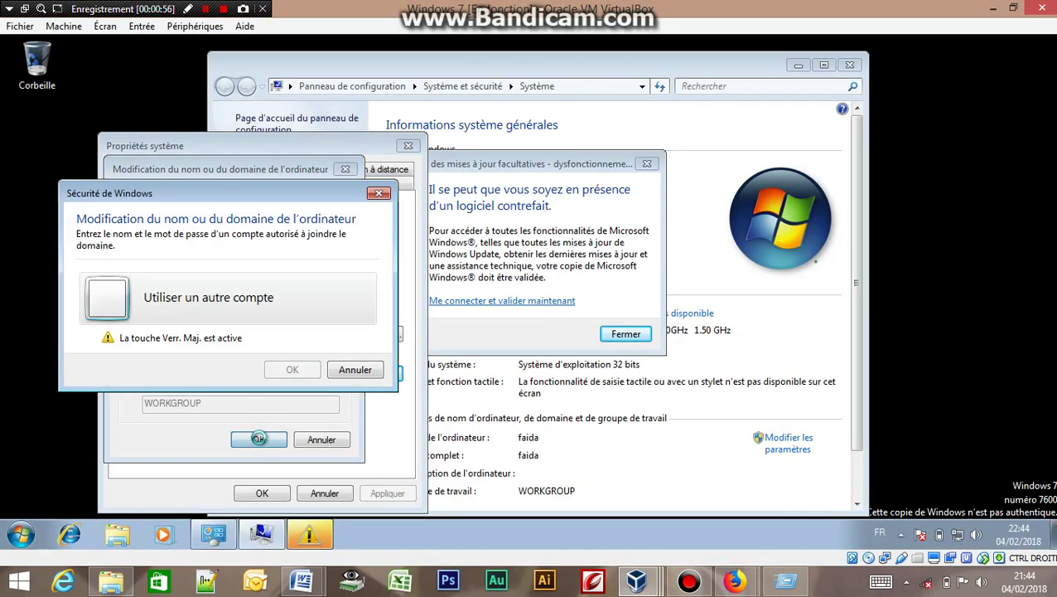
{"action": "left_click", "coordinate": [165, 288]}
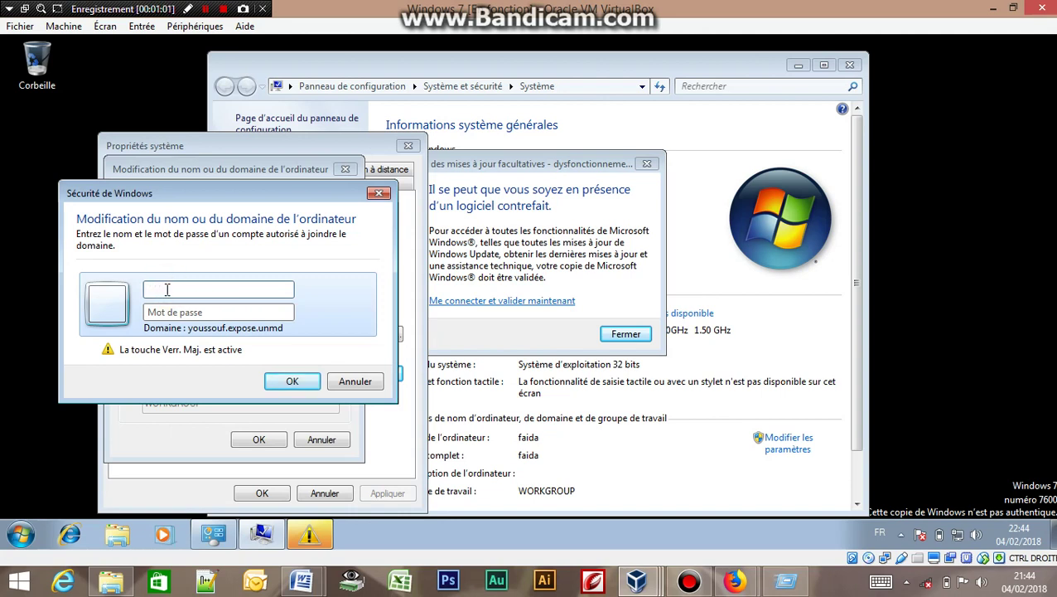
{"action": "key", "text": "Caps_Lock"}
{"action": "type", "text": "y"}
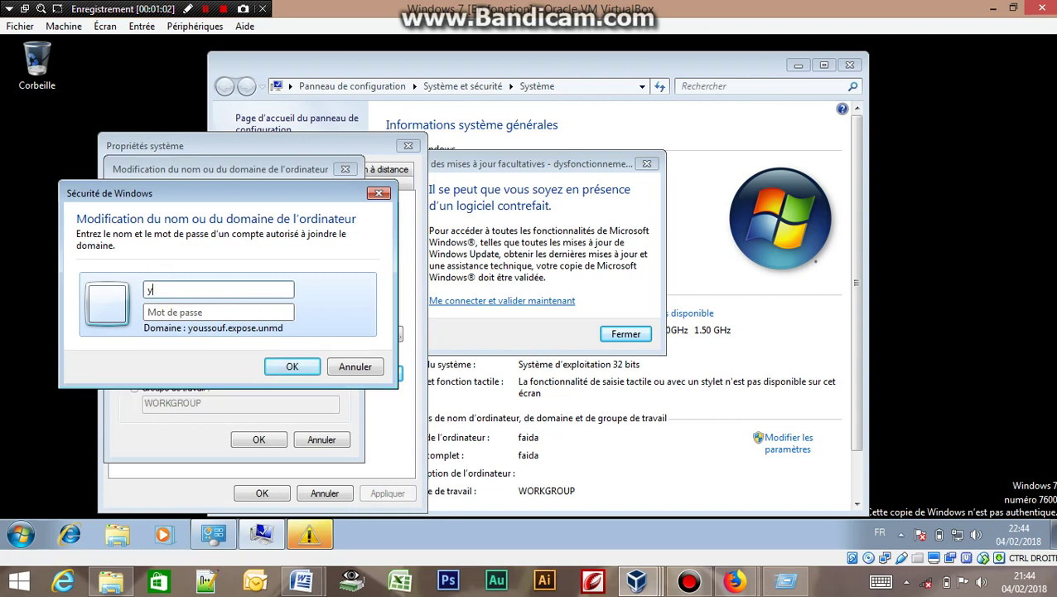
{"action": "key", "text": "BackSpace"}
{"action": "key", "text": "Caps_Lock"}
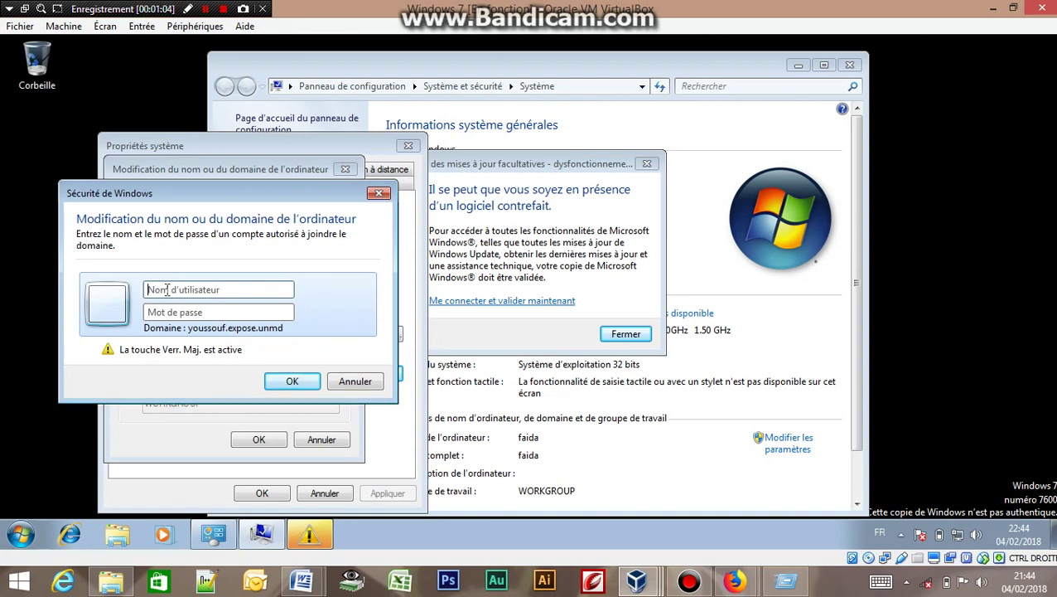
{"action": "type", "text": "YOUSSOUF"}
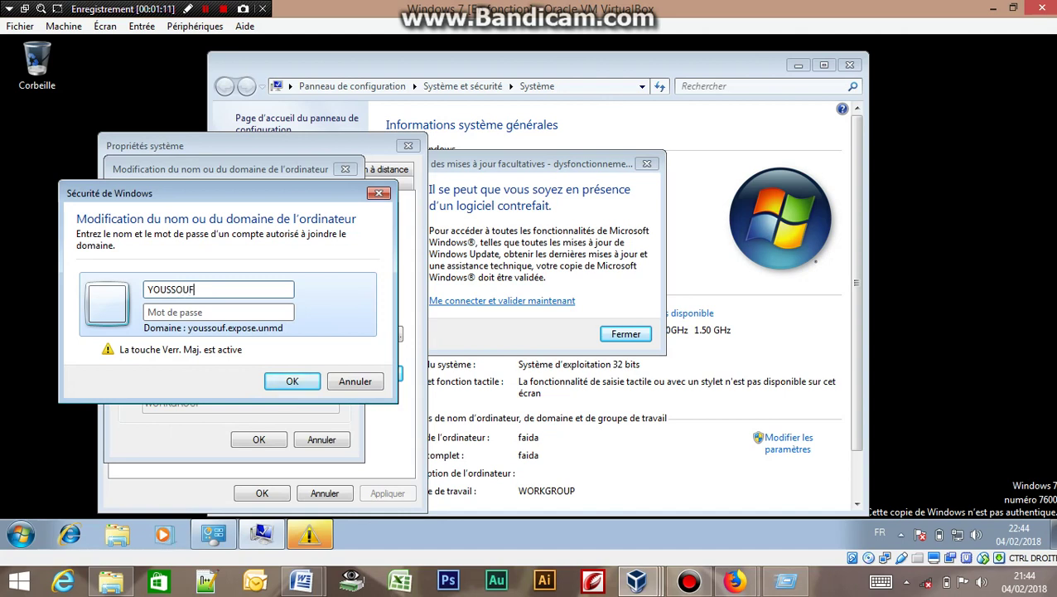
{"action": "type", "text": "0\\"}
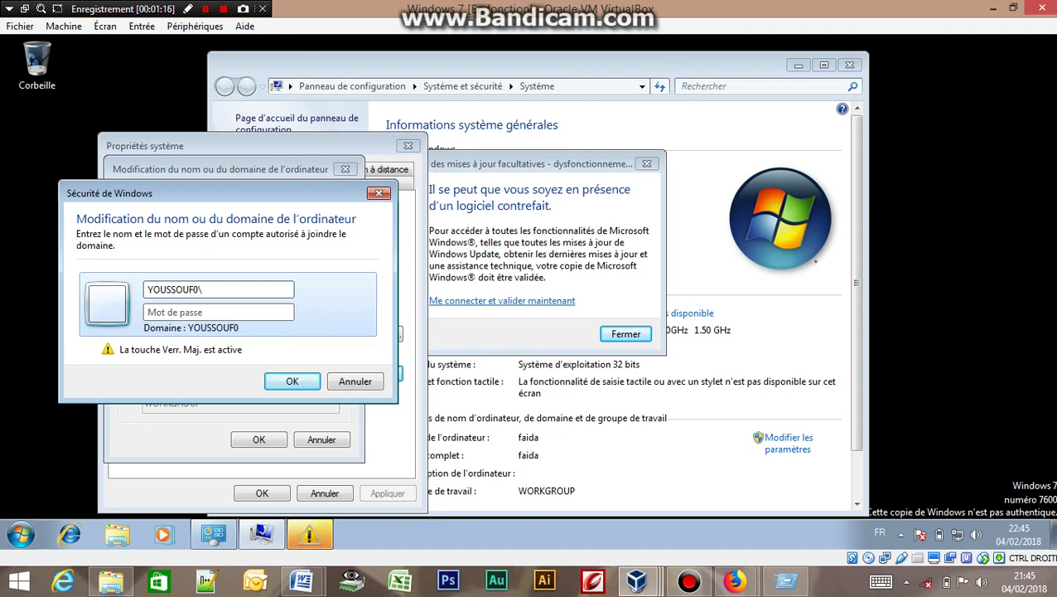
{"action": "key", "text": "Caps_Lock"}
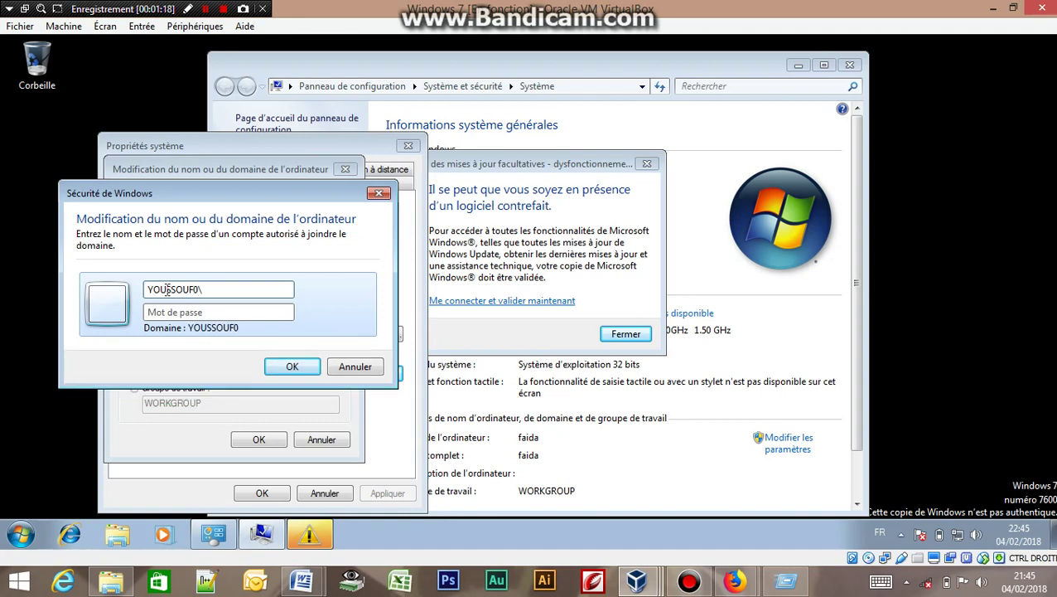
{"action": "type", "text": "abdallah"}
Type the account password and submit the credentials for the domain join.
{"action": "key", "text": "Caps_Lock"}
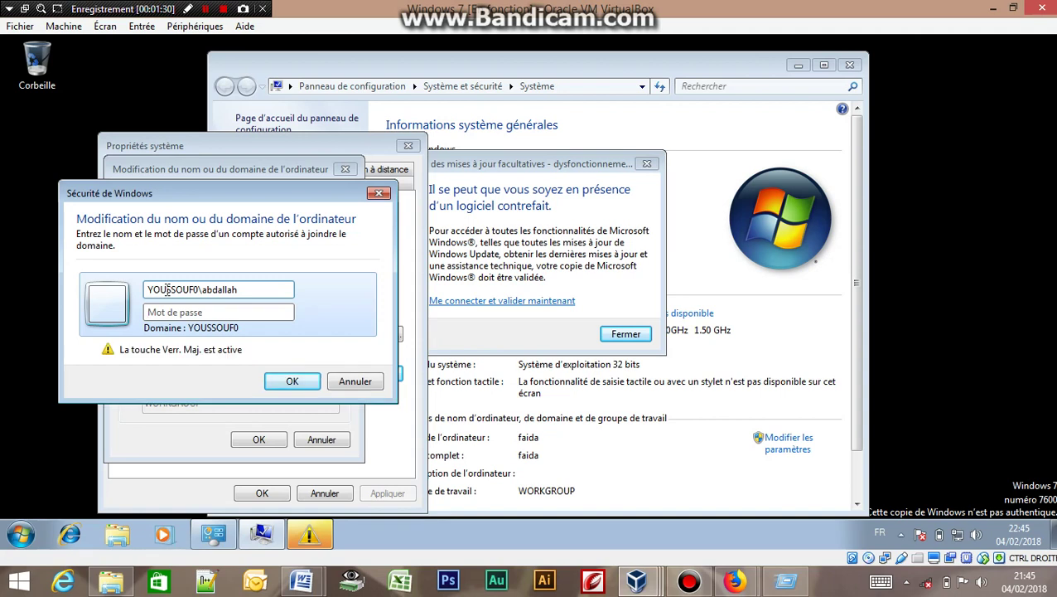
{"action": "key", "text": "Caps_Lock"}
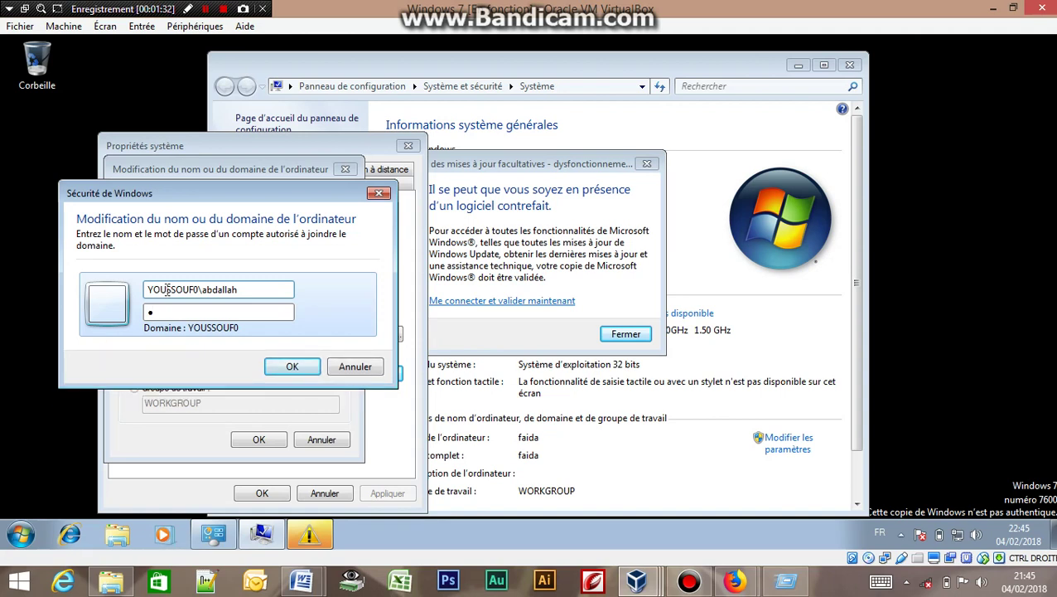
{"action": "key", "text": "Caps_Lock"}
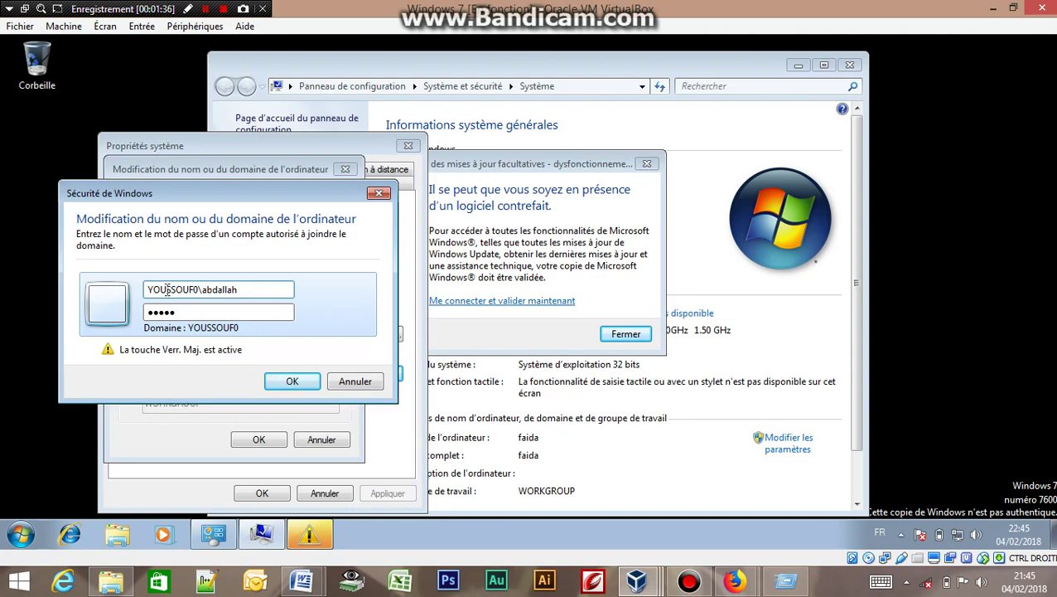
{"action": "left_click", "coordinate": [289, 384]}
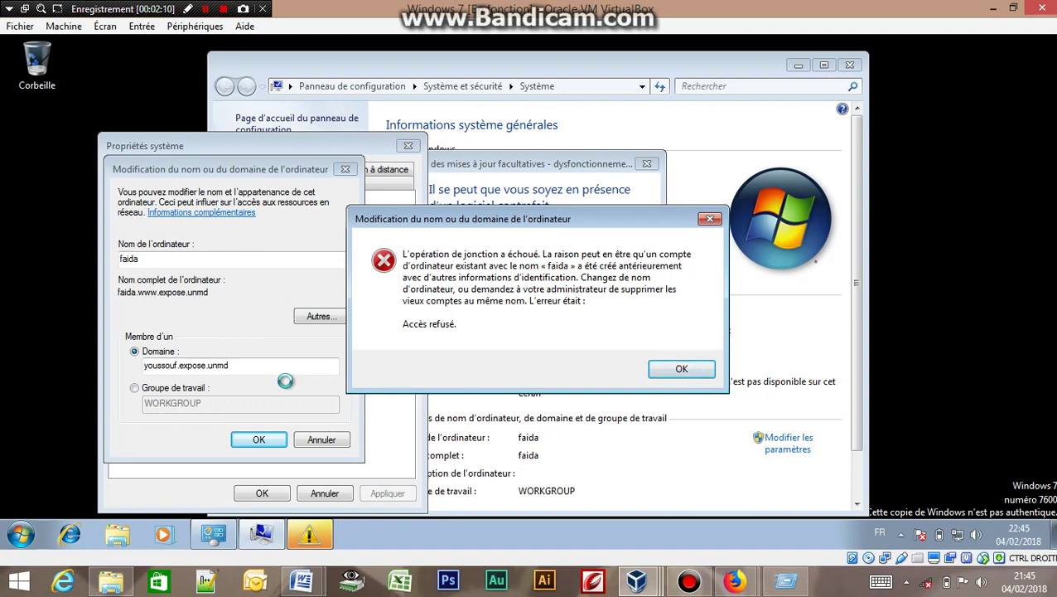
Dismiss the access-denied join error and genuine-Windows warning, then return to the Windows Server 2008 VM.
{"action": "left_click", "coordinate": [677, 371]}
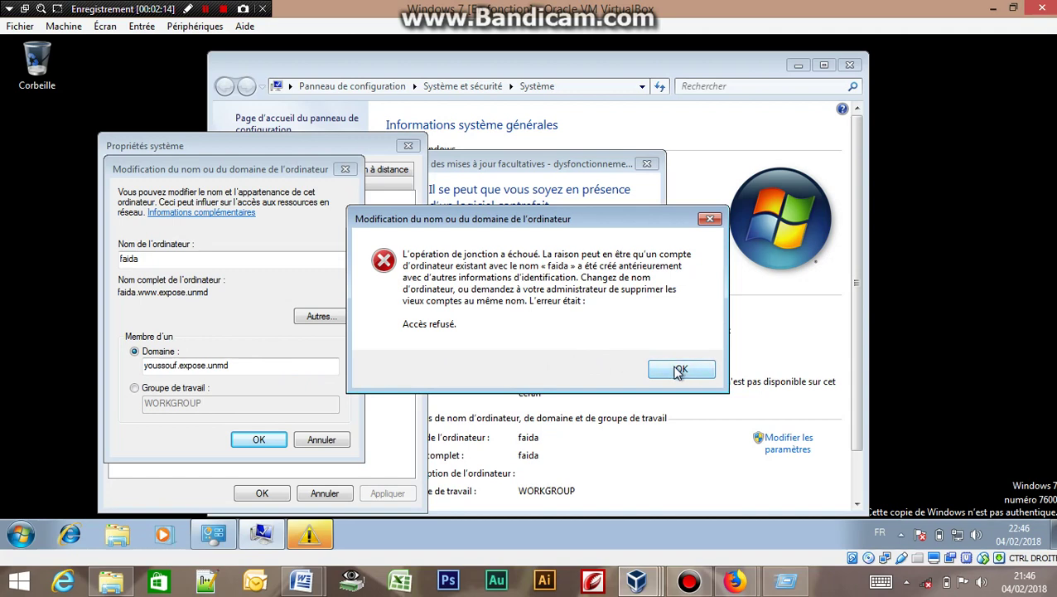
{"action": "left_click", "coordinate": [677, 372]}
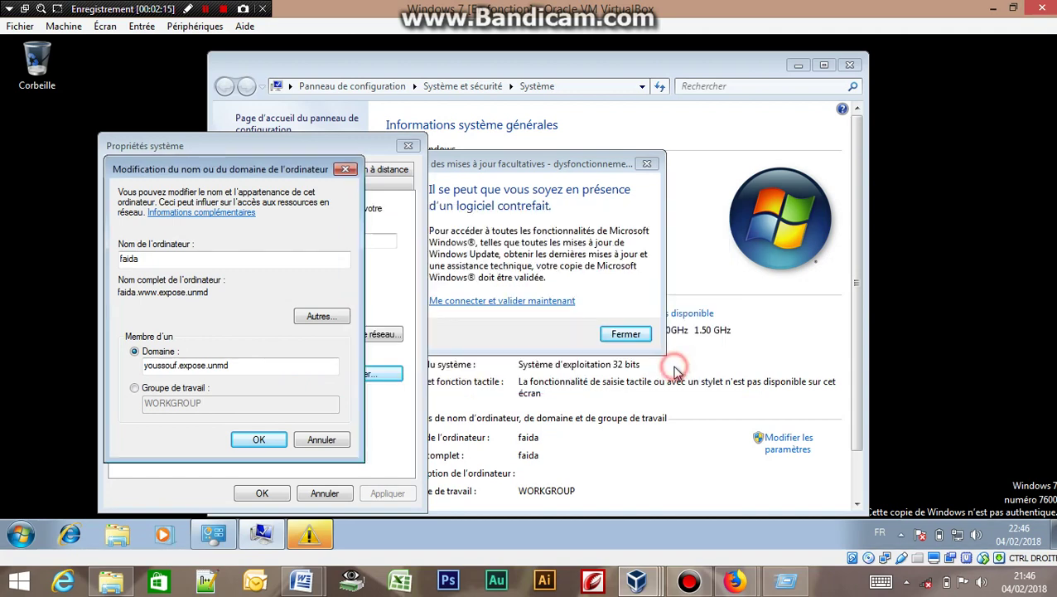
{"action": "left_click", "coordinate": [627, 338]}
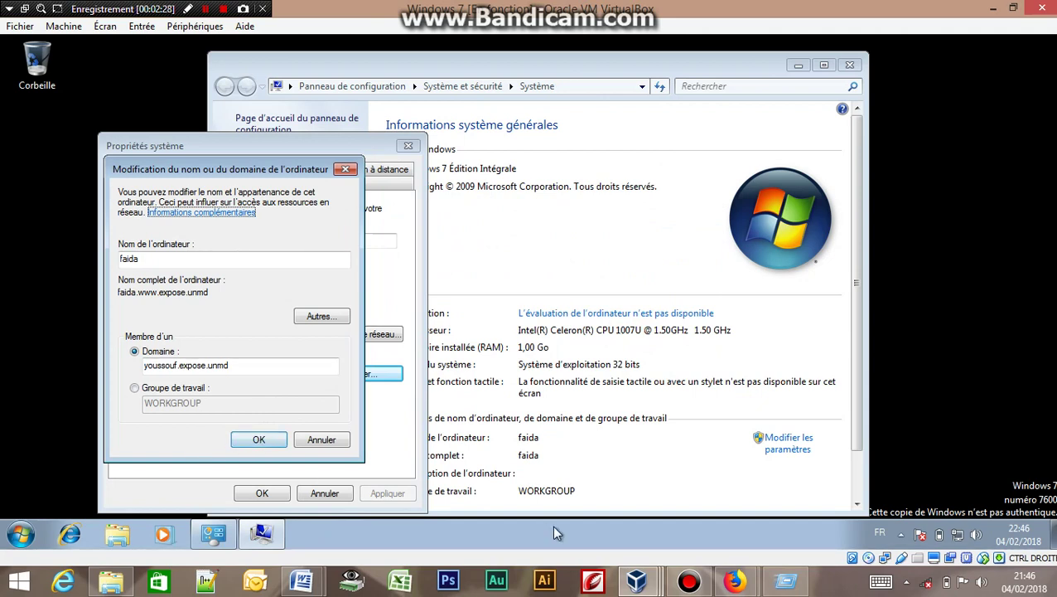
{"action": "mouse_move", "coordinate": [638, 584]}
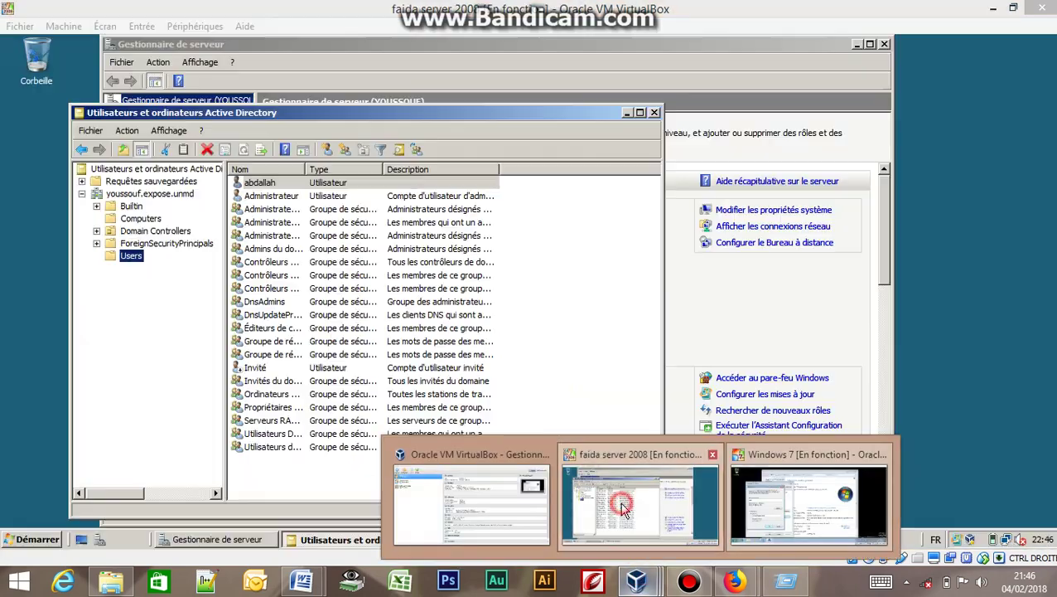
{"action": "left_click", "coordinate": [630, 505]}
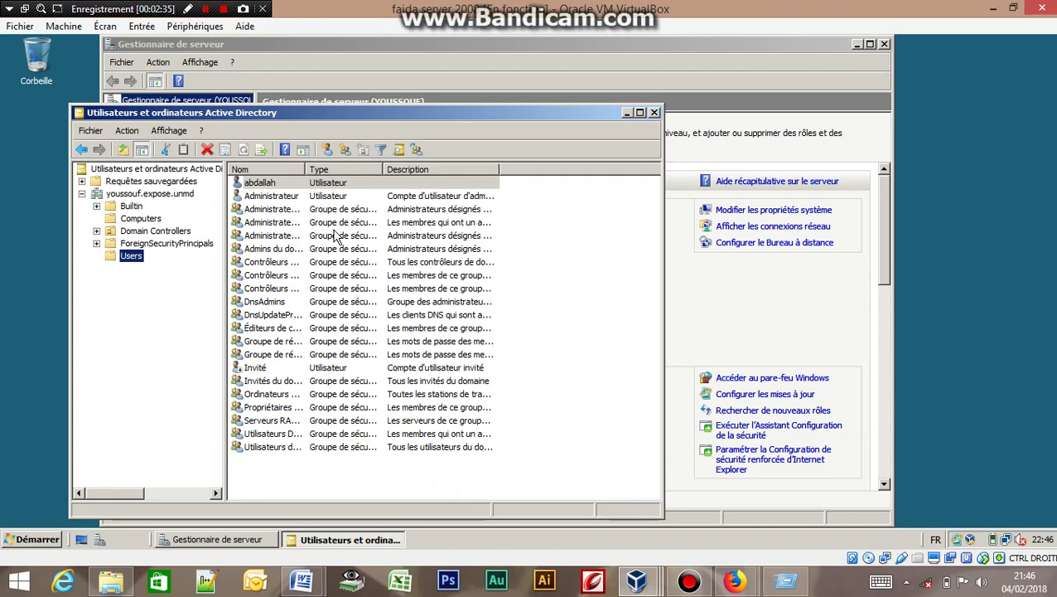
On the user's Compte tab, clear 'Le mot de passe n'expire jamais', require a change at next logon, and save.
{"action": "left_click", "coordinate": [293, 186]}
{"action": "double_click", "coordinate": [292, 184]}
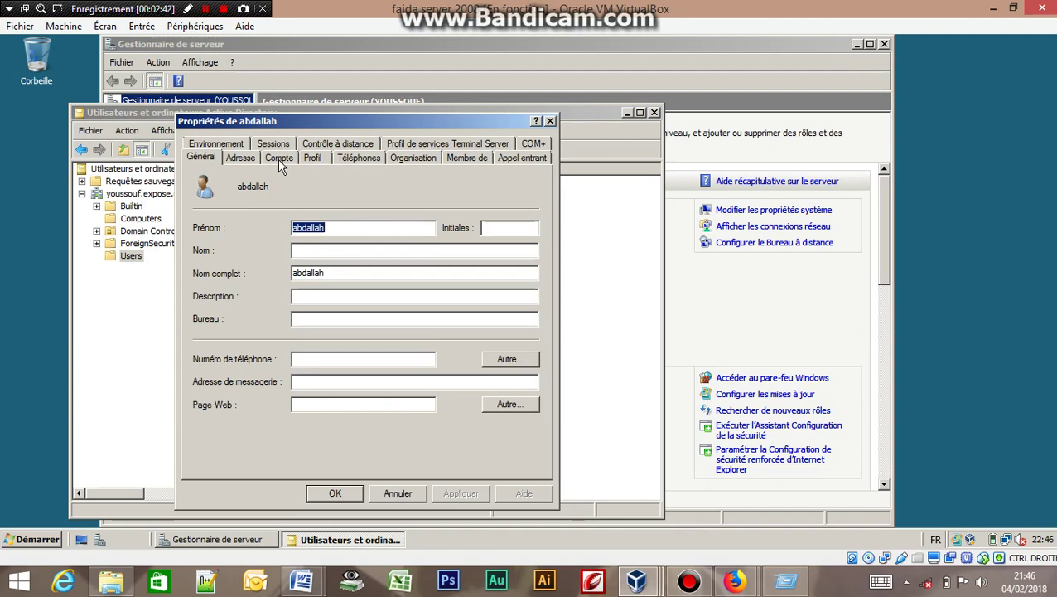
{"action": "left_click", "coordinate": [278, 158]}
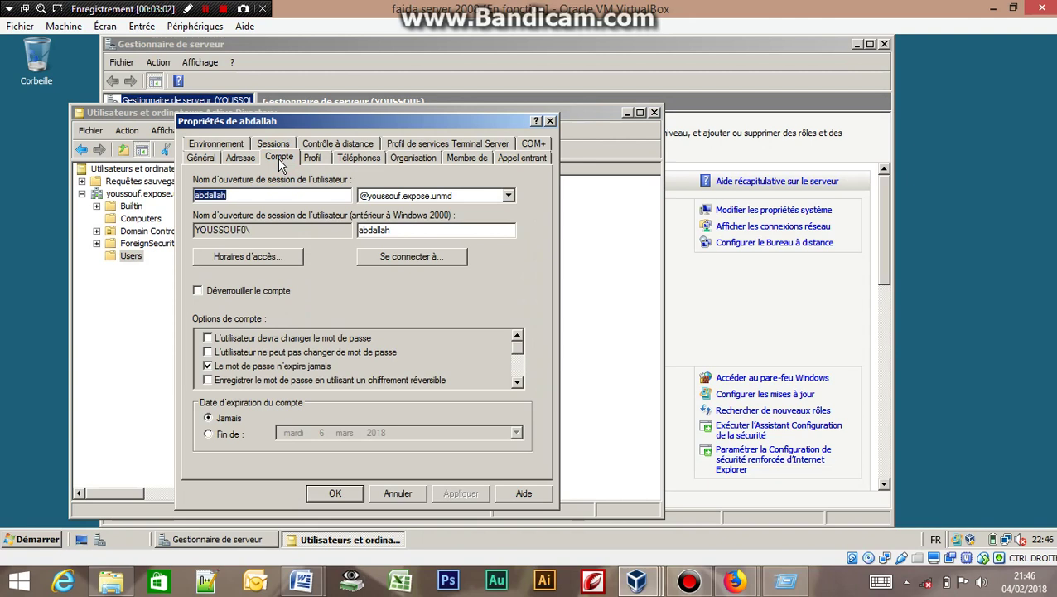
{"action": "left_click", "coordinate": [209, 367]}
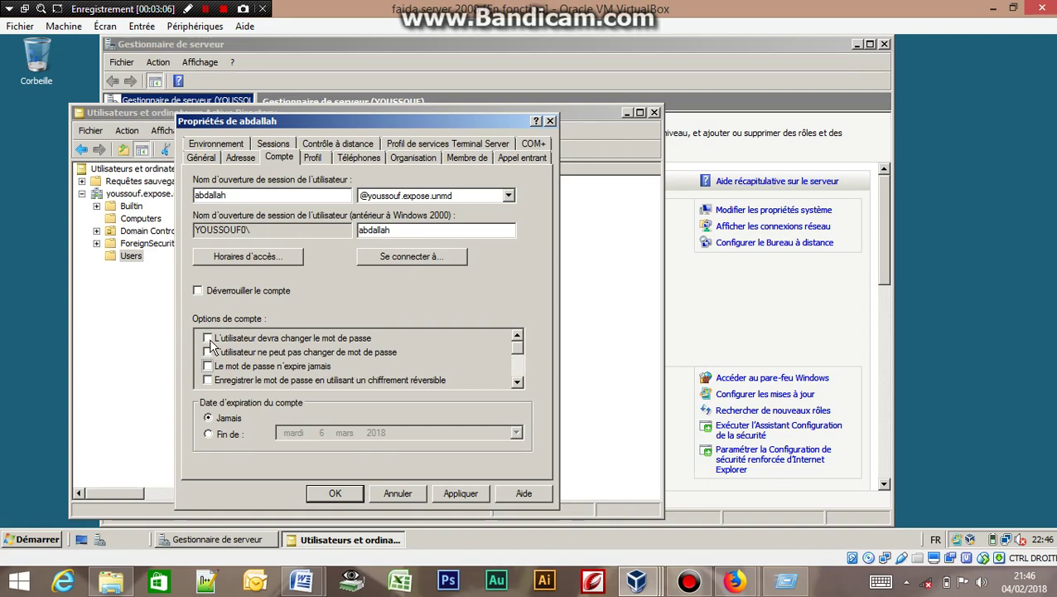
{"action": "left_click", "coordinate": [209, 339]}
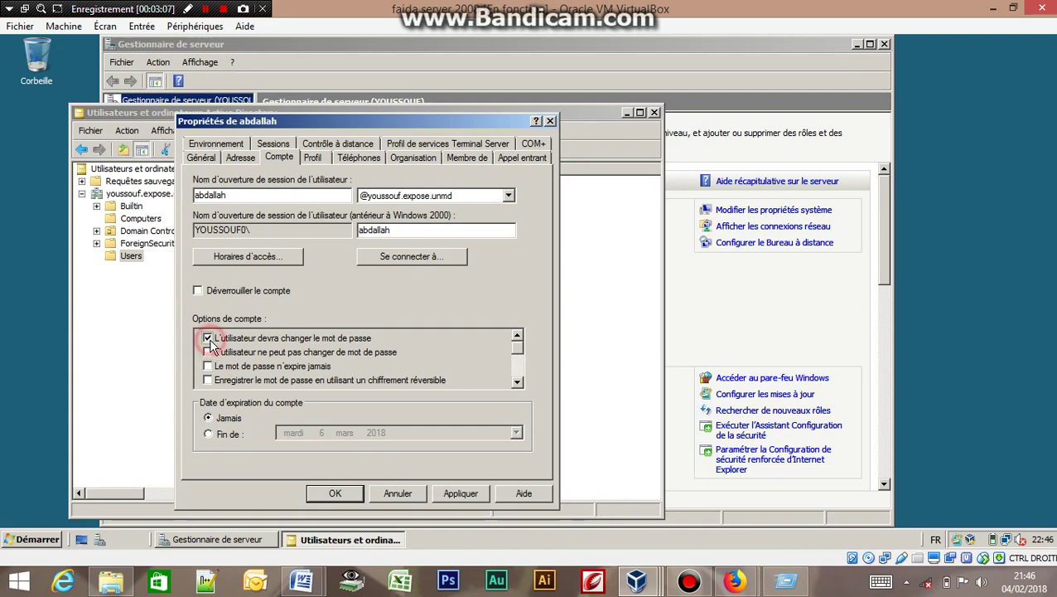
{"action": "left_click", "coordinate": [458, 493]}
{"action": "left_click", "coordinate": [340, 493]}
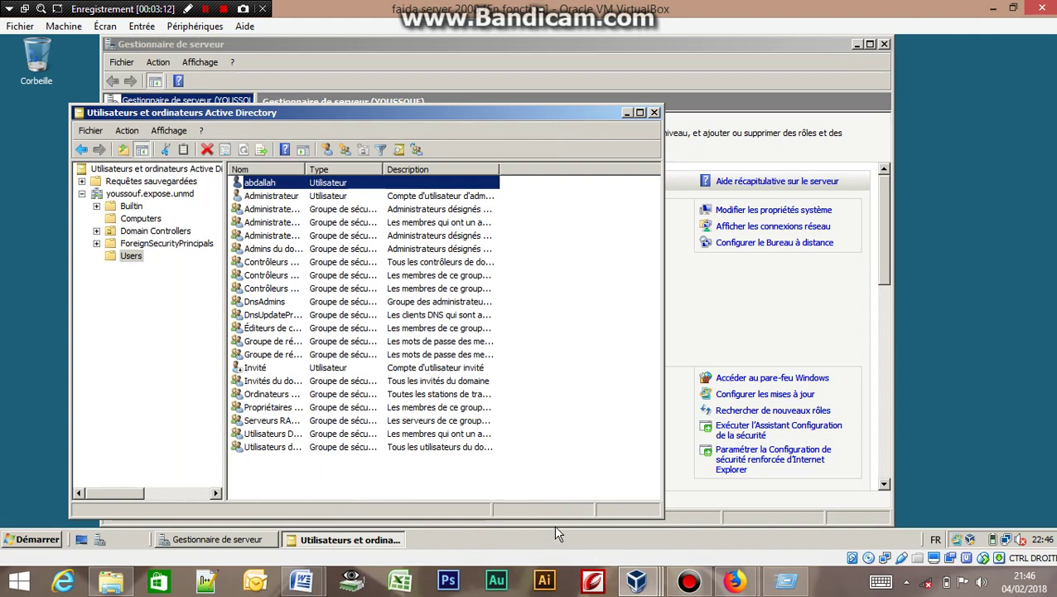
In the Windows 7 VM, confirm joining youssouf.expose.unmd and enter a youssouf expose.unmd user name.
{"action": "mouse_move", "coordinate": [637, 580]}
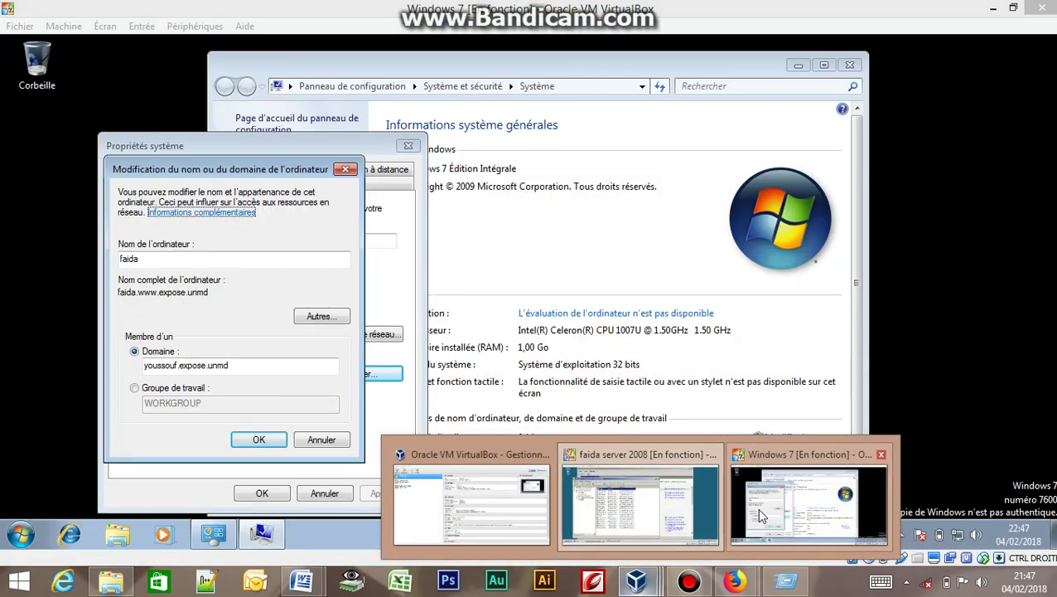
{"action": "left_click", "coordinate": [757, 507]}
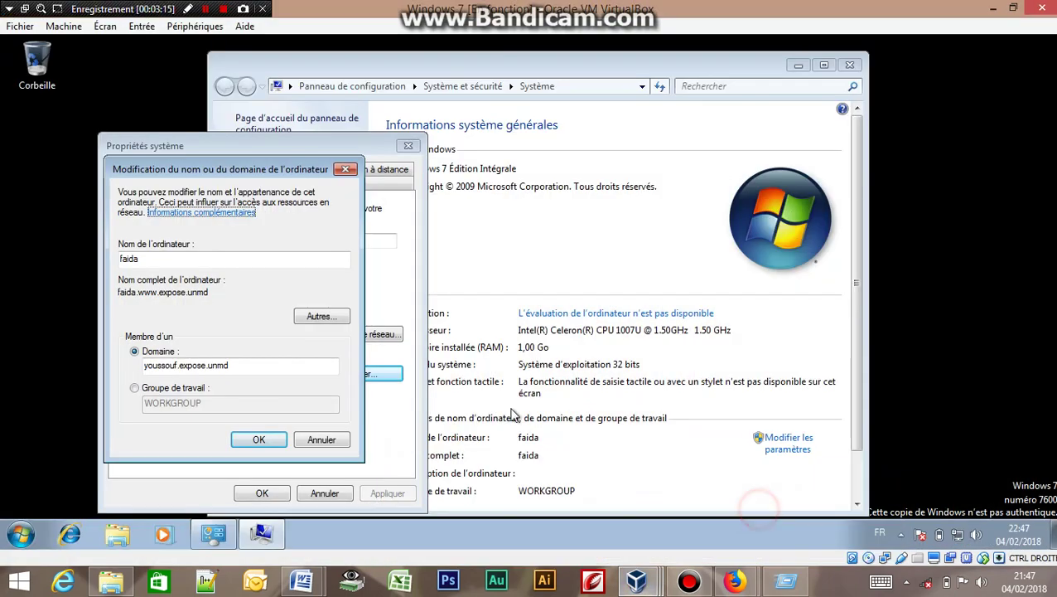
{"action": "left_click", "coordinate": [271, 439]}
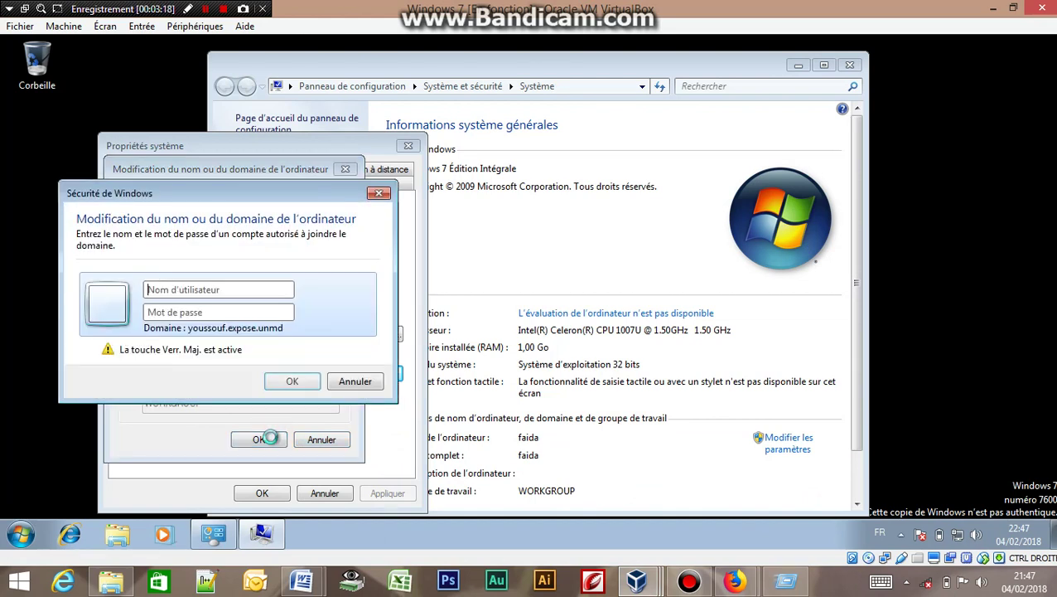
{"action": "left_click", "coordinate": [157, 289]}
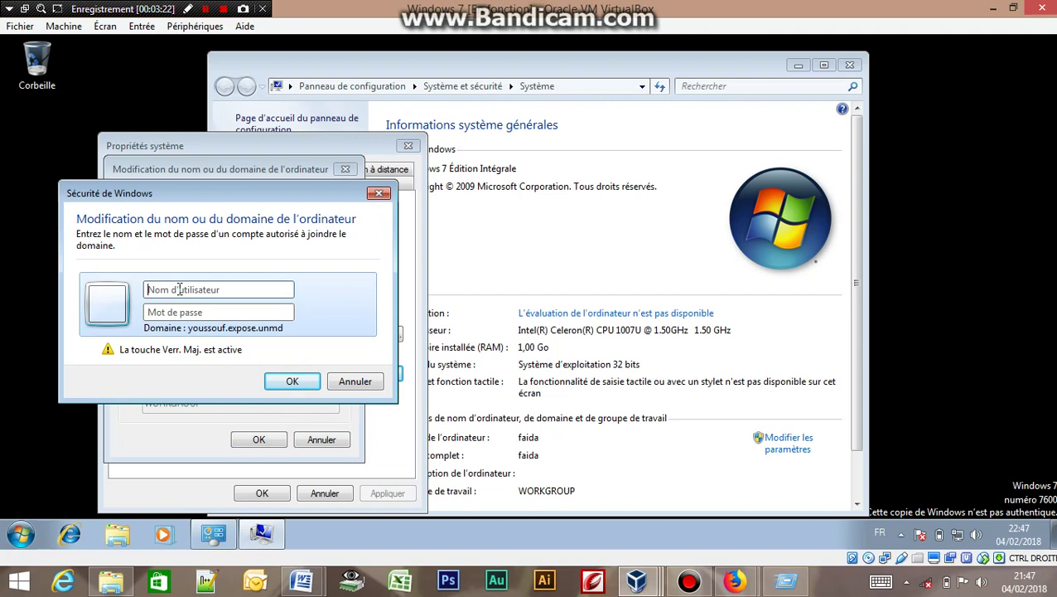
{"action": "key", "text": "Caps_Lock"}
{"action": "type", "text": "yo"}
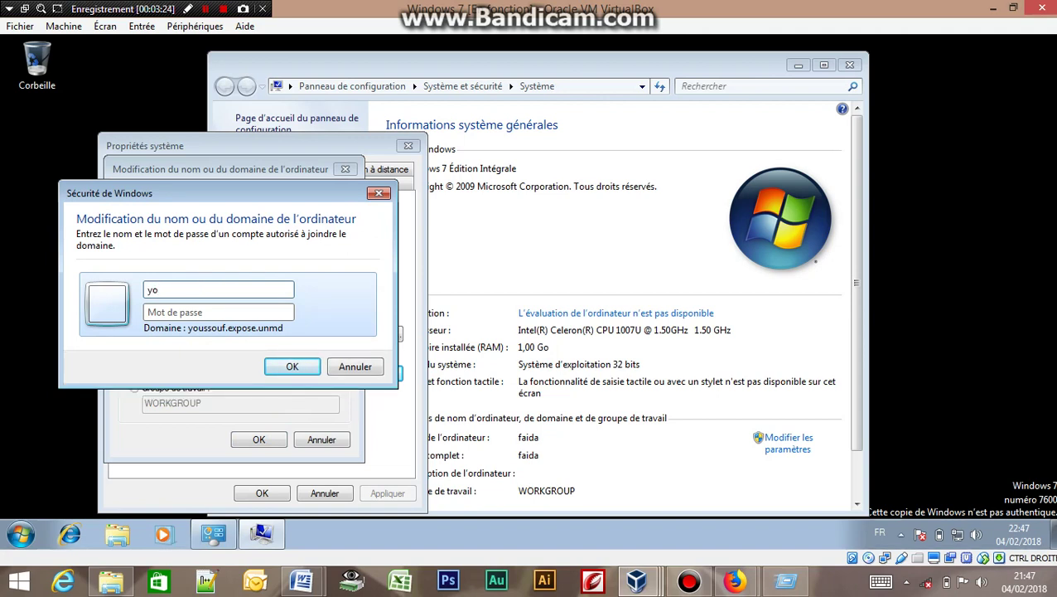
{"action": "type", "text": "ussouf."}
{"action": "type", "text": "expose.unmd"}
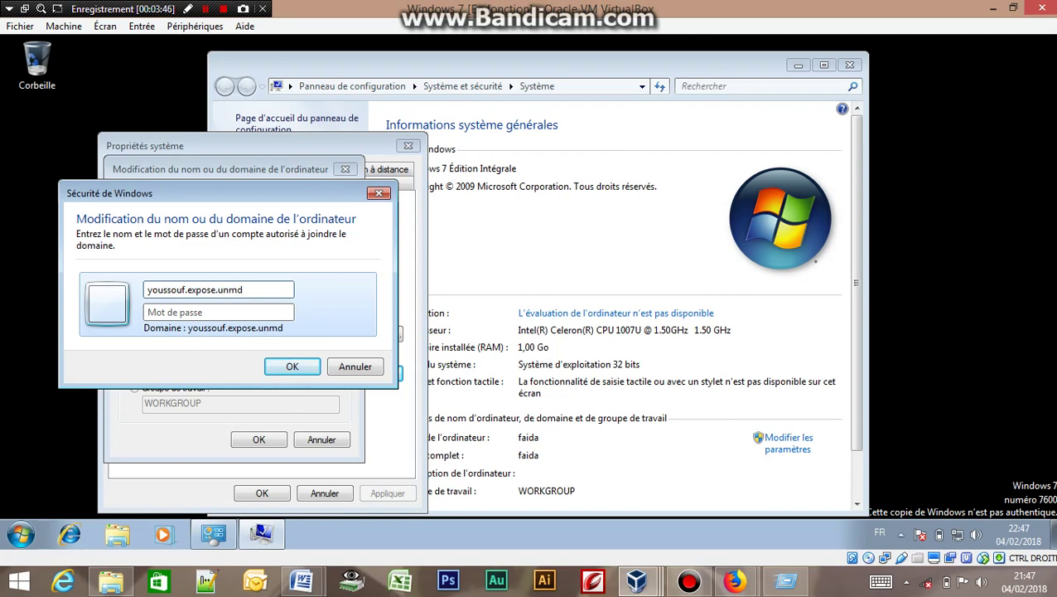
Enter the password, submit, dismiss the logon-failure error, and switch back to the server VM.
{"action": "left_click", "coordinate": [149, 312]}
{"action": "type", "text": "•••••"}
{"action": "key", "text": "Caps_Lock"}
{"action": "type", "text": "•••"}
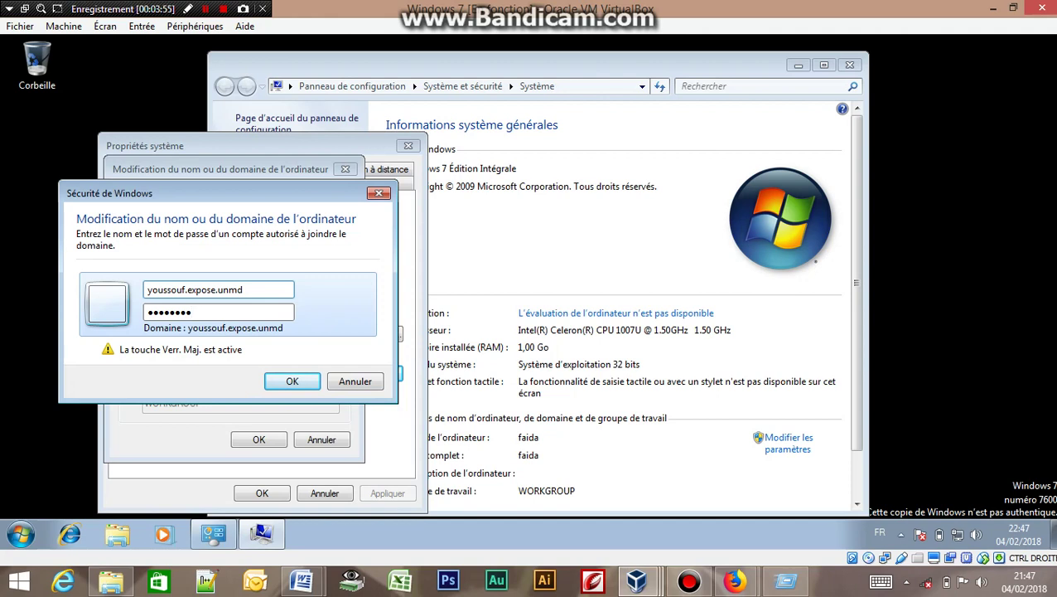
{"action": "left_click", "coordinate": [286, 382]}
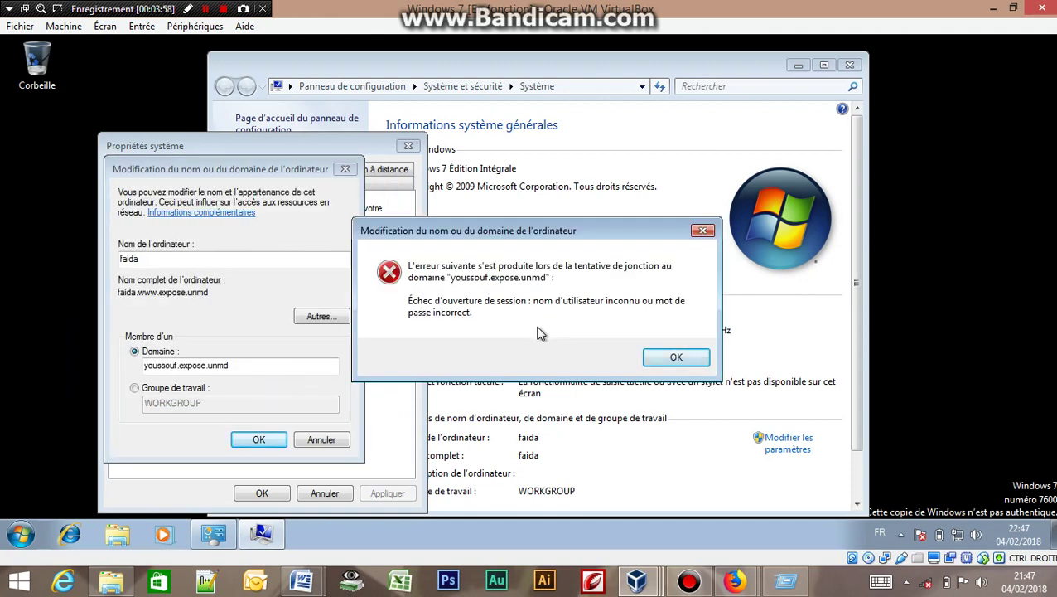
{"action": "left_click", "coordinate": [671, 357]}
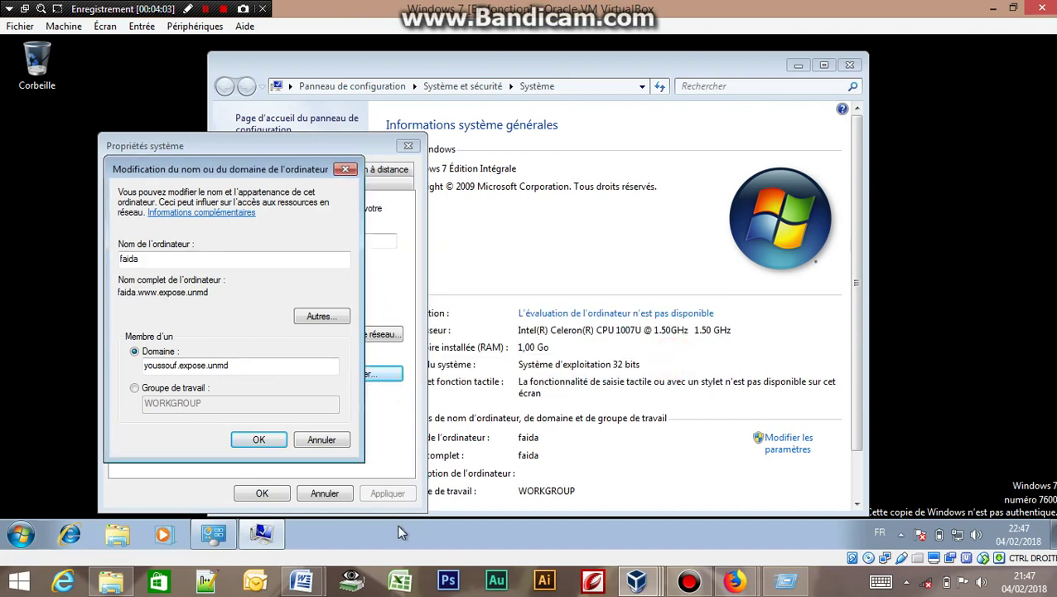
{"action": "left_click", "coordinate": [651, 581]}
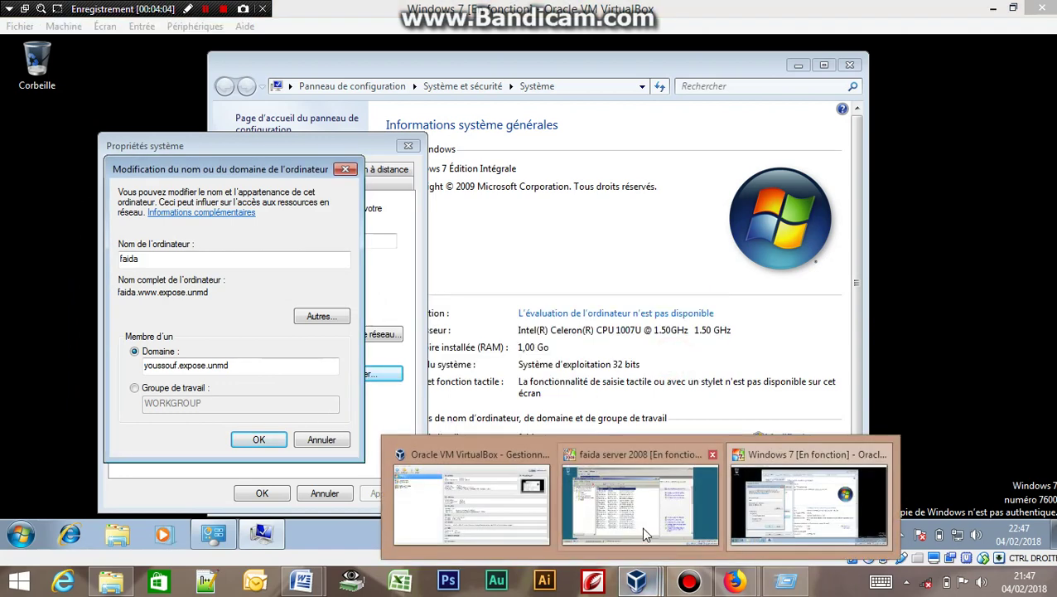
{"action": "left_click", "coordinate": [641, 527]}
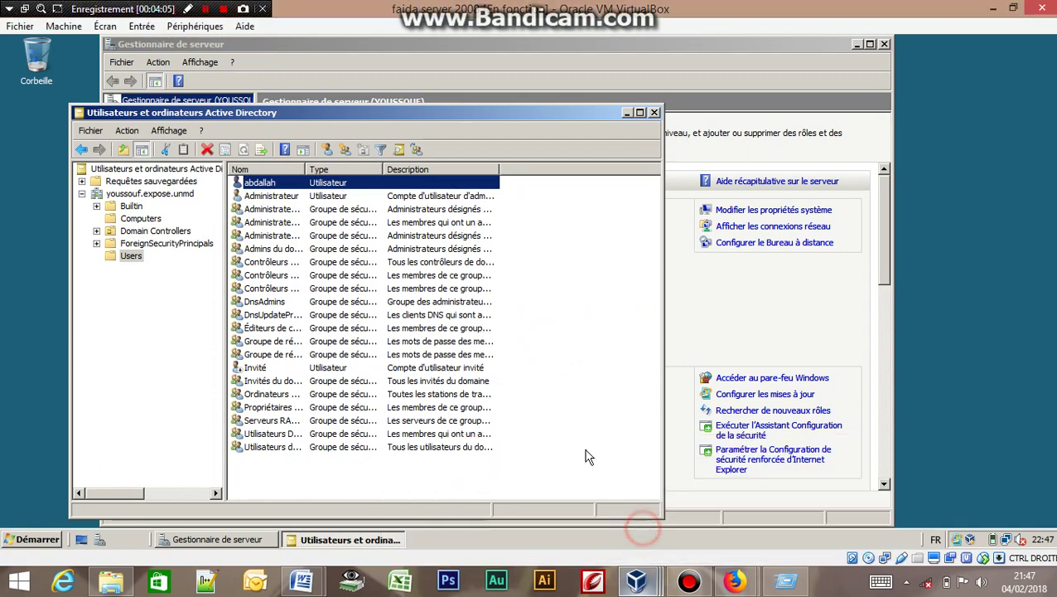
Open the faida computer account's Membre de tab, showing Ordinateurs du domaine, then return to Windows 7.
{"action": "left_click", "coordinate": [122, 219]}
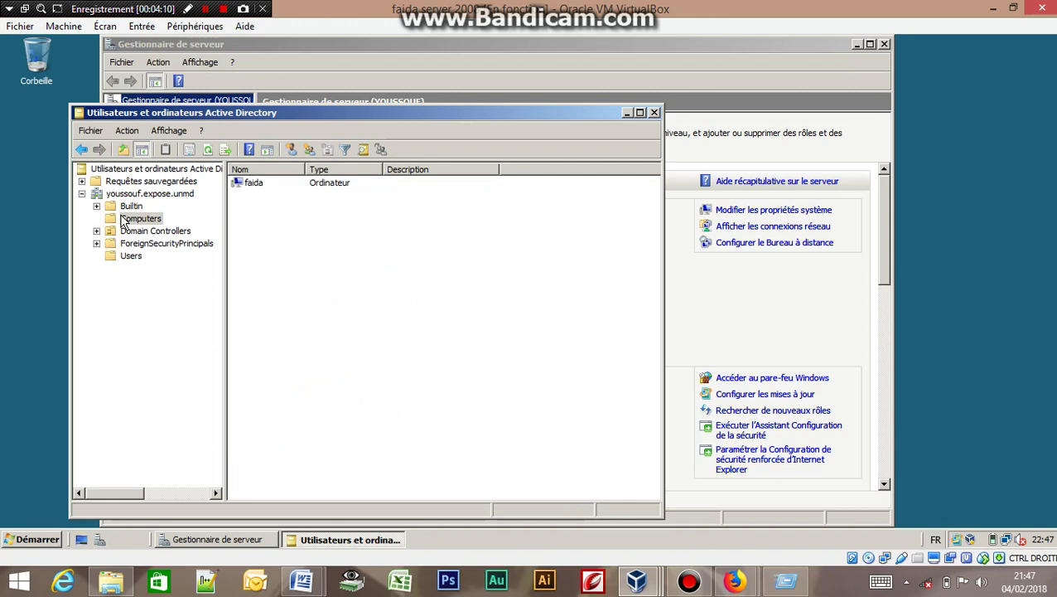
{"action": "left_click", "coordinate": [286, 184]}
{"action": "double_click", "coordinate": [286, 186]}
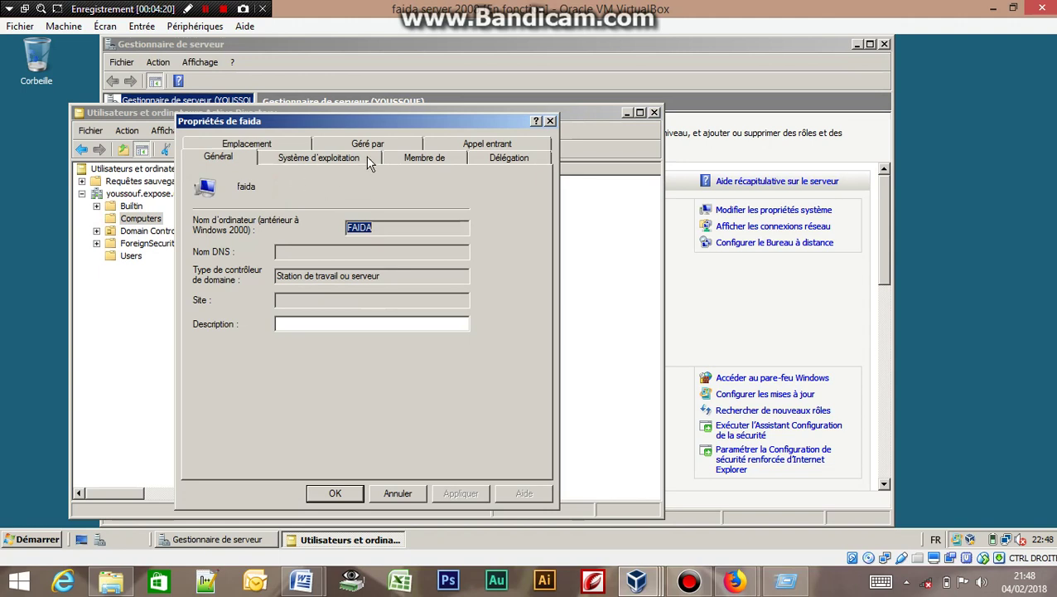
{"action": "left_click", "coordinate": [413, 162]}
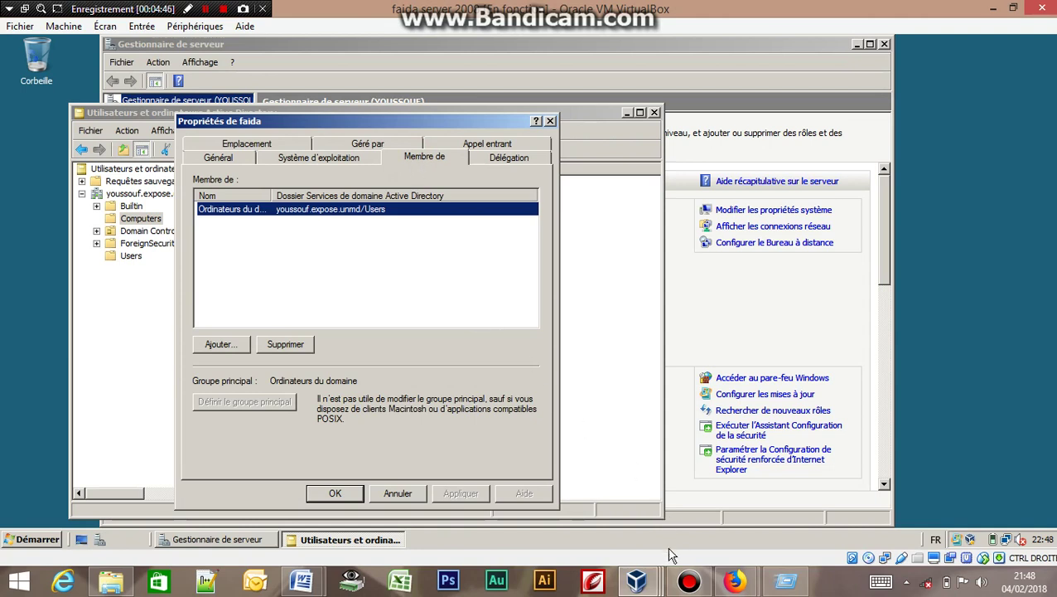
{"action": "mouse_move", "coordinate": [651, 588]}
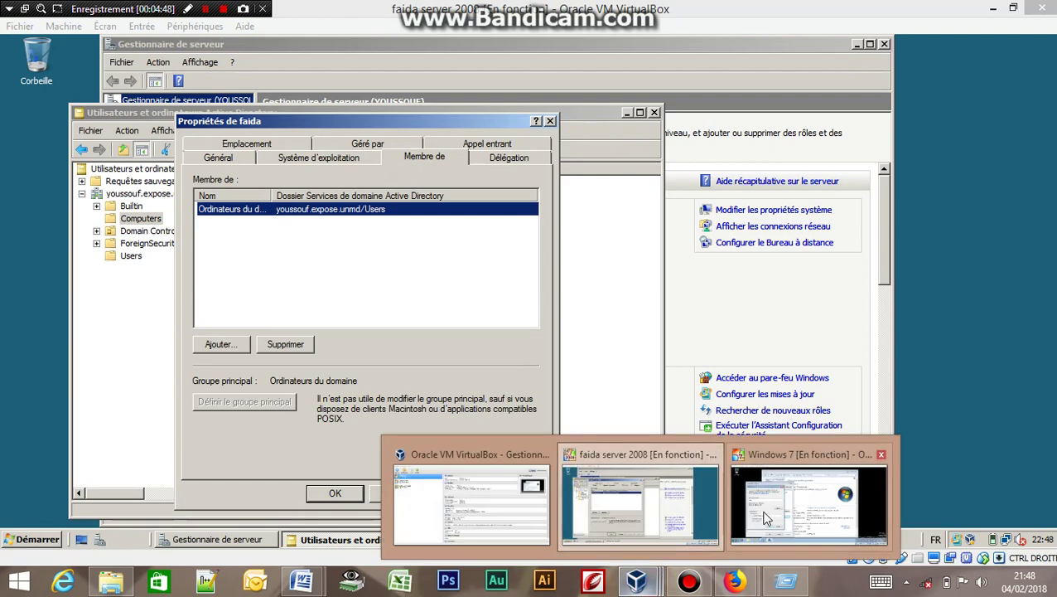
{"action": "left_click", "coordinate": [762, 509]}
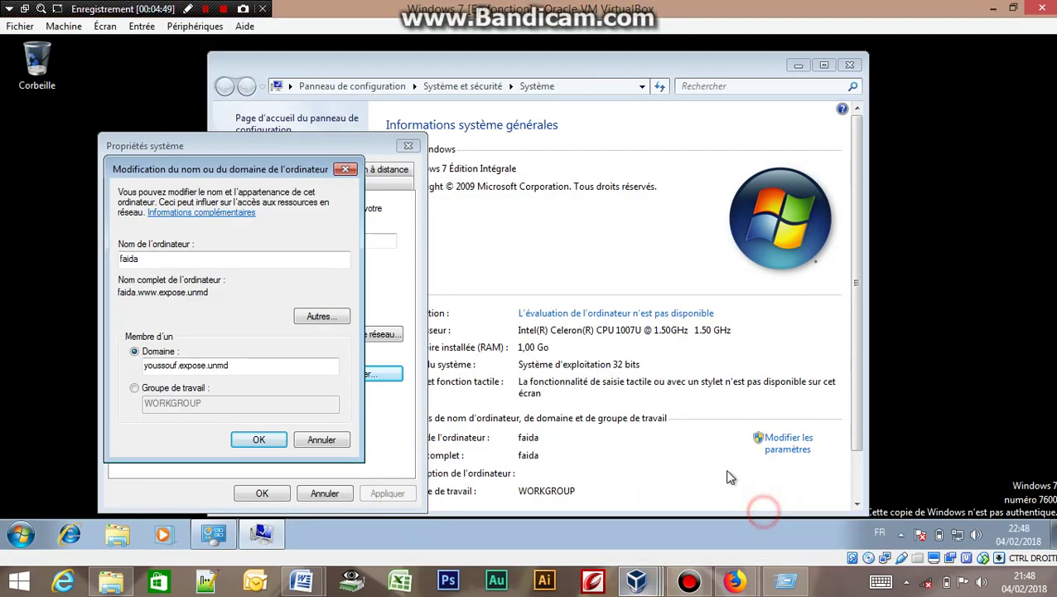
Confirm the domain youssouf.expose.unmd and enter youssouf.expose.unmd/users as the user name.
{"action": "left_click", "coordinate": [259, 439]}
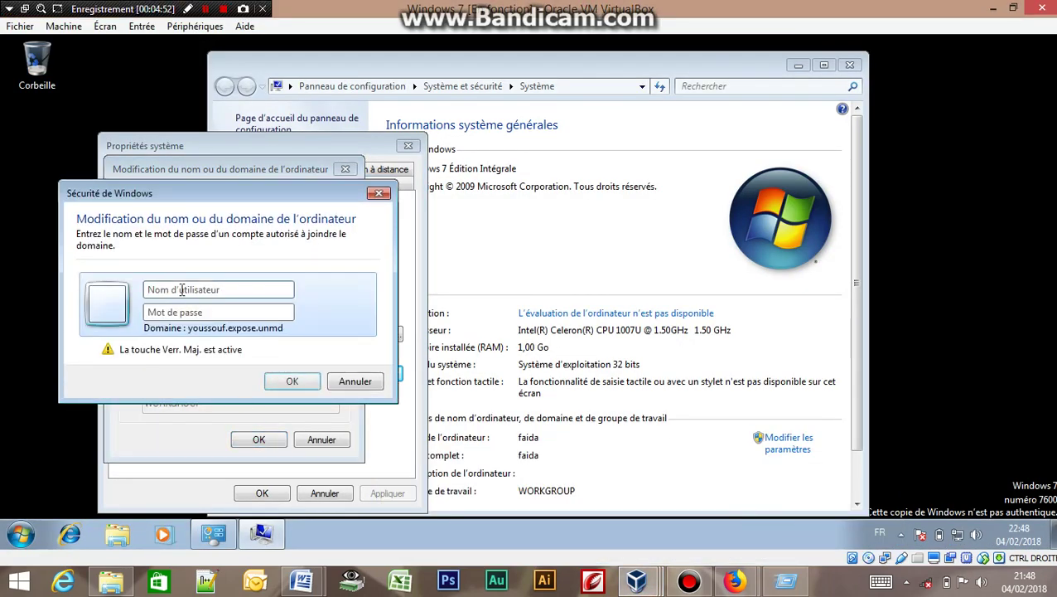
{"action": "type", "text": "F"}
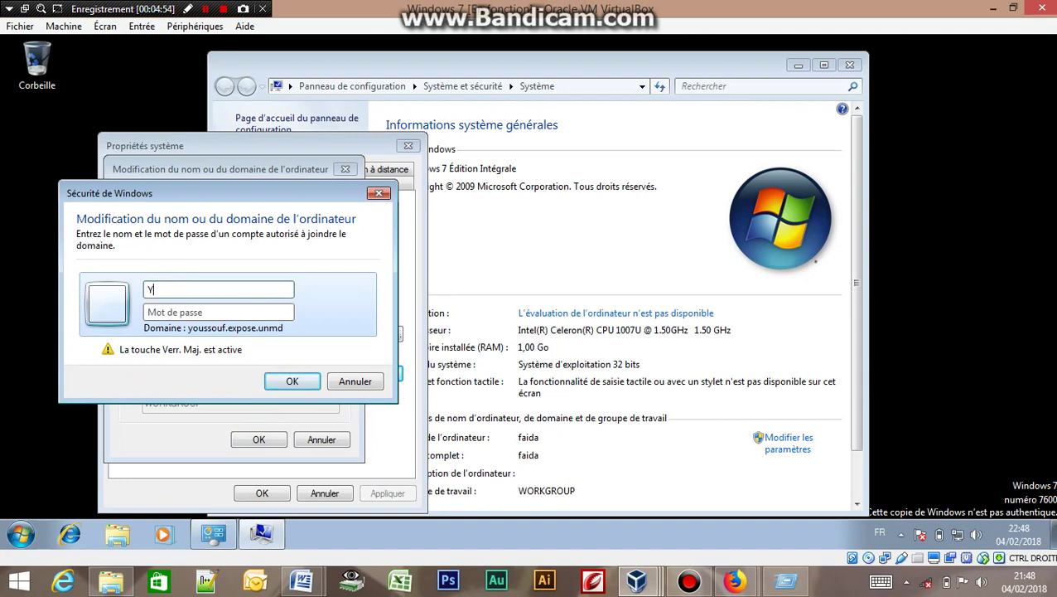
{"action": "key", "text": "Caps_Lock"}
{"action": "key", "text": "BackSpace"}
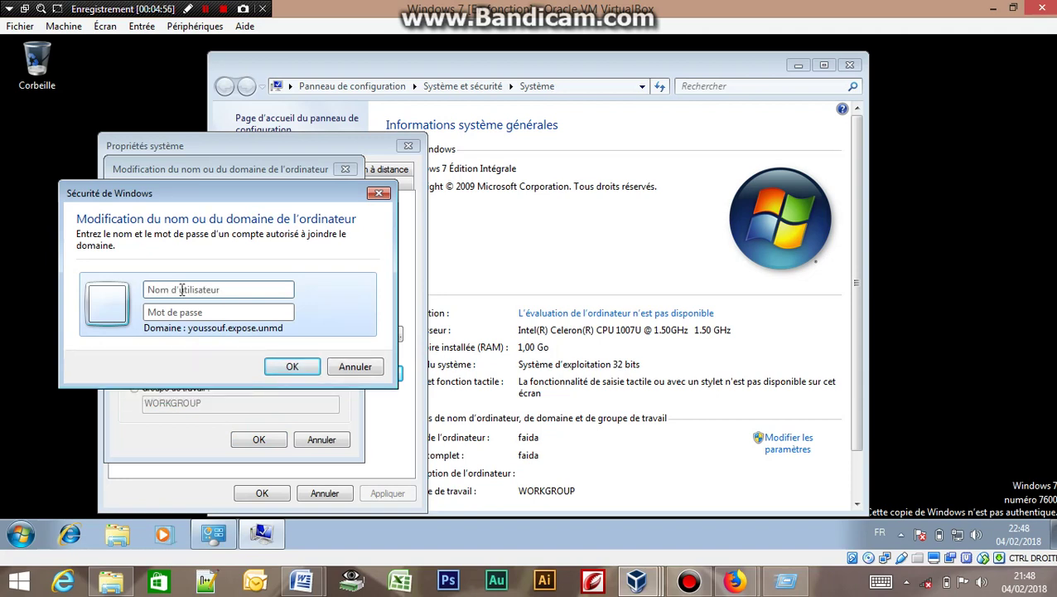
{"action": "type", "text": "youssouf.ex"}
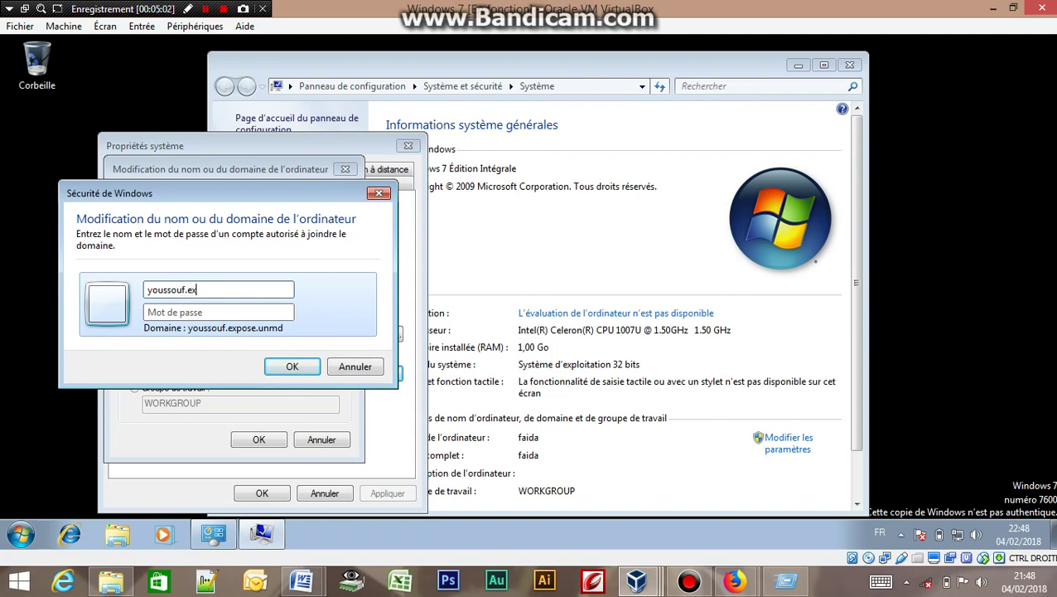
{"action": "type", "text": "pose.unmd/users"}
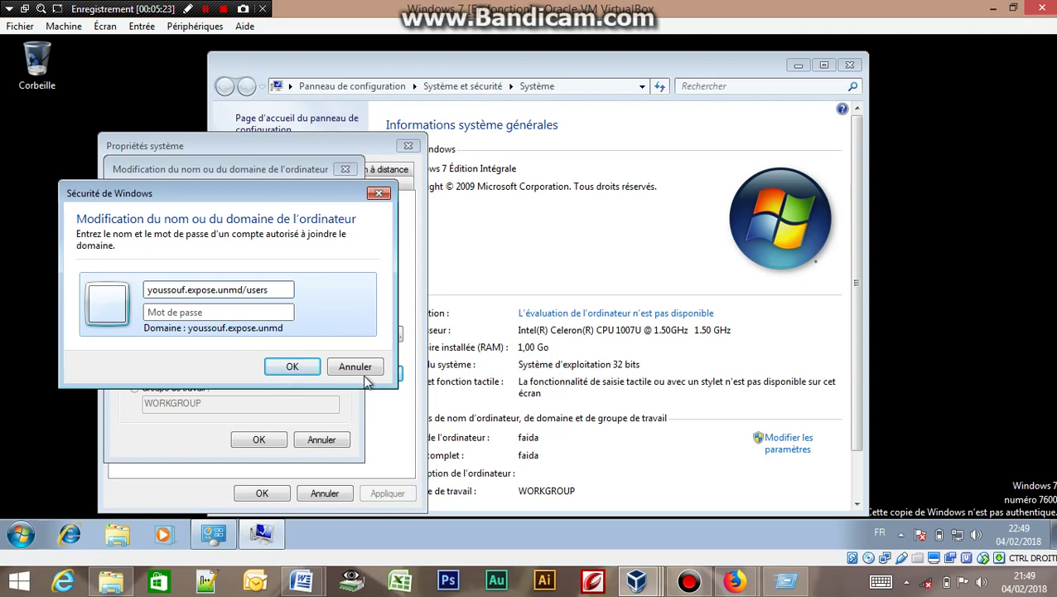
Retry the join as youssouf.expose.unmd/Users with a password, then dismiss the invalid-user-name error.
{"action": "mouse_move", "coordinate": [643, 585]}
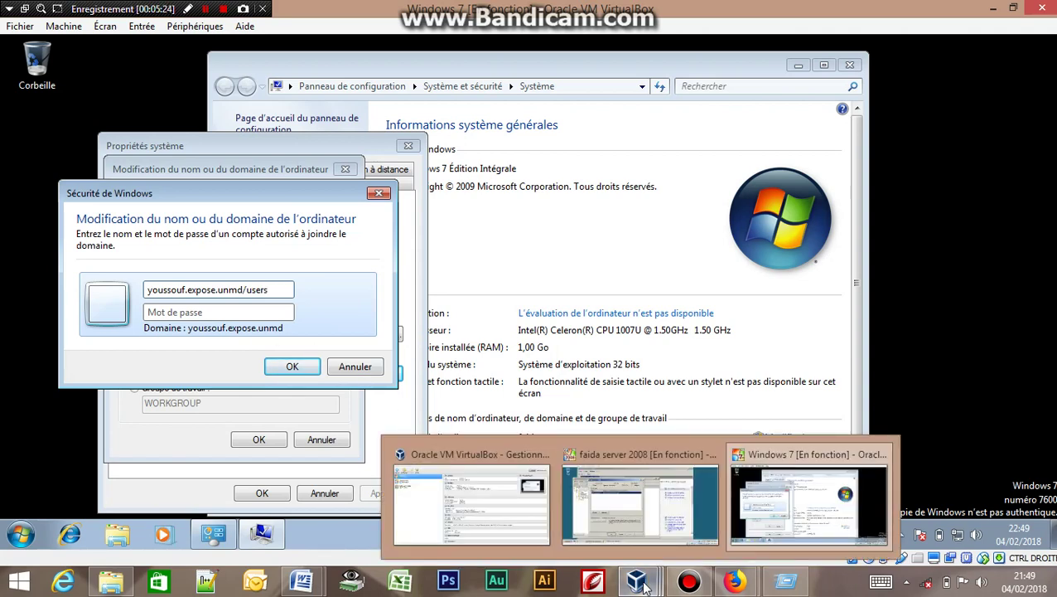
{"action": "left_click", "coordinate": [646, 513]}
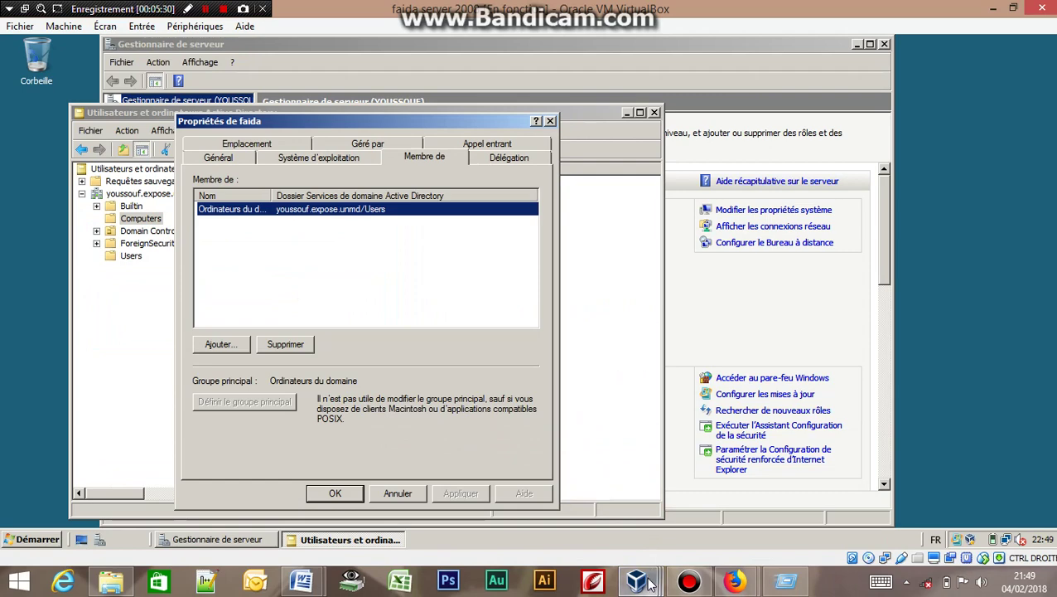
{"action": "mouse_move", "coordinate": [643, 582]}
{"action": "left_click", "coordinate": [808, 501]}
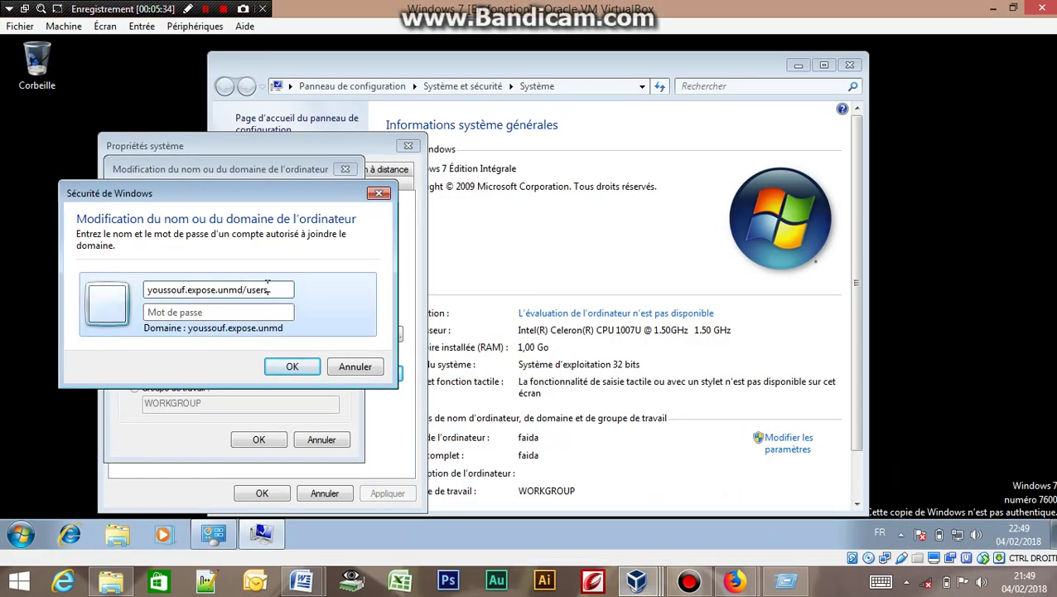
{"action": "key", "text": "BackSpace"}
{"action": "key", "text": "BackSpace"}
{"action": "key", "text": "BackSpace"}
{"action": "key", "text": "BackSpace"}
{"action": "key", "text": "BackSpace"}
{"action": "key", "text": "Caps_Lock"}
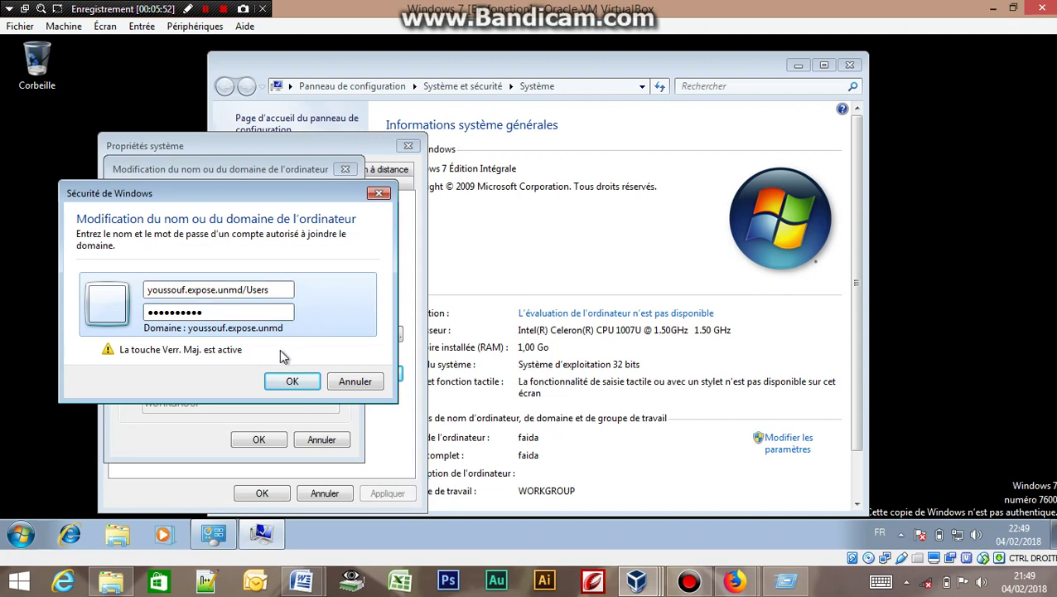
{"action": "left_click", "coordinate": [288, 381]}
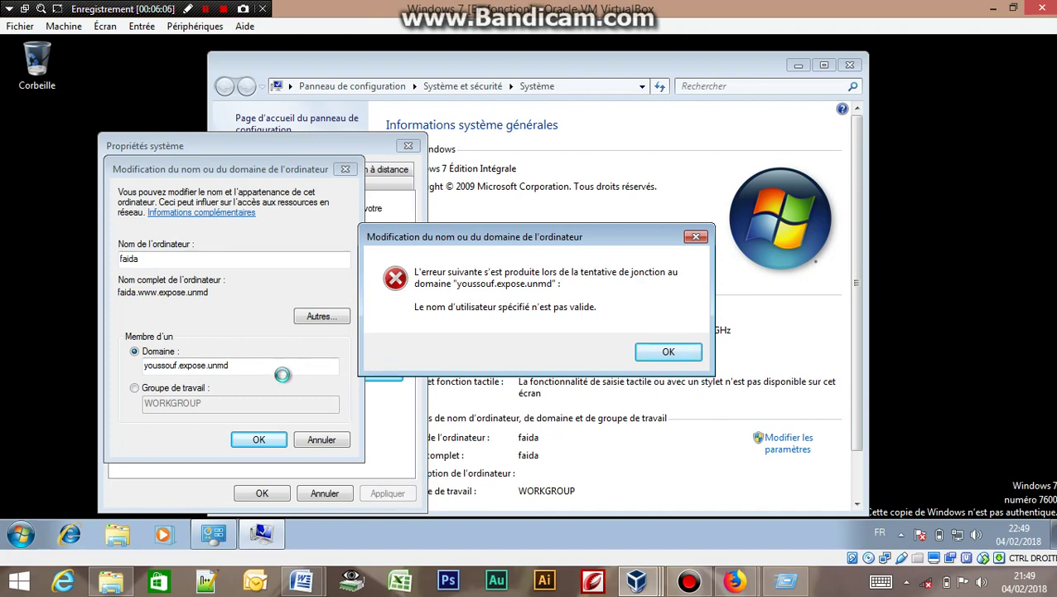
{"action": "left_click", "coordinate": [670, 356]}
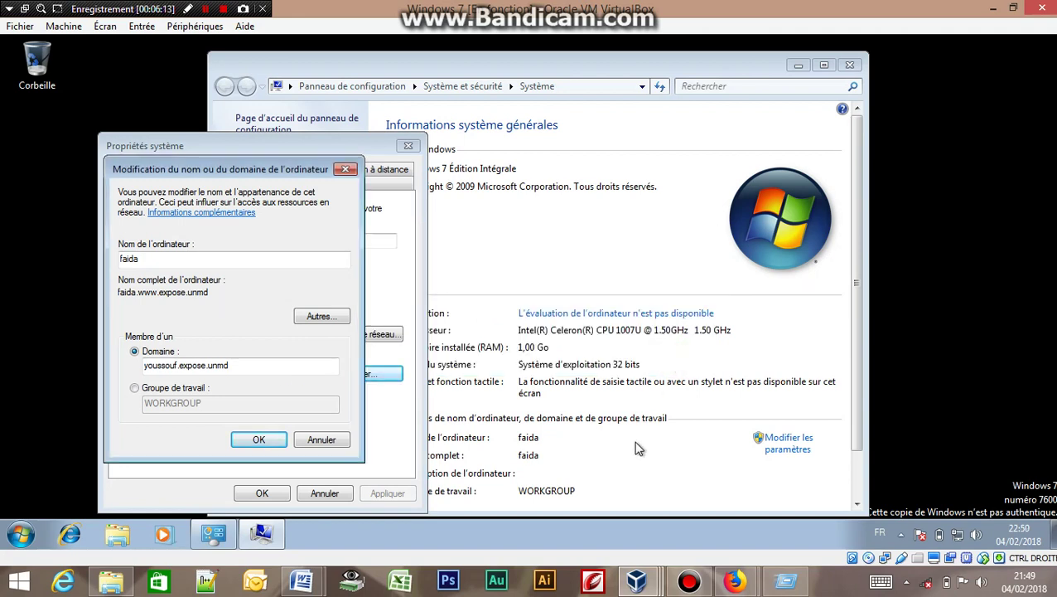
Cancel the domain change and System Properties dialogs and close the Système window.
{"action": "left_click", "coordinate": [318, 489]}
{"action": "left_click", "coordinate": [303, 439]}
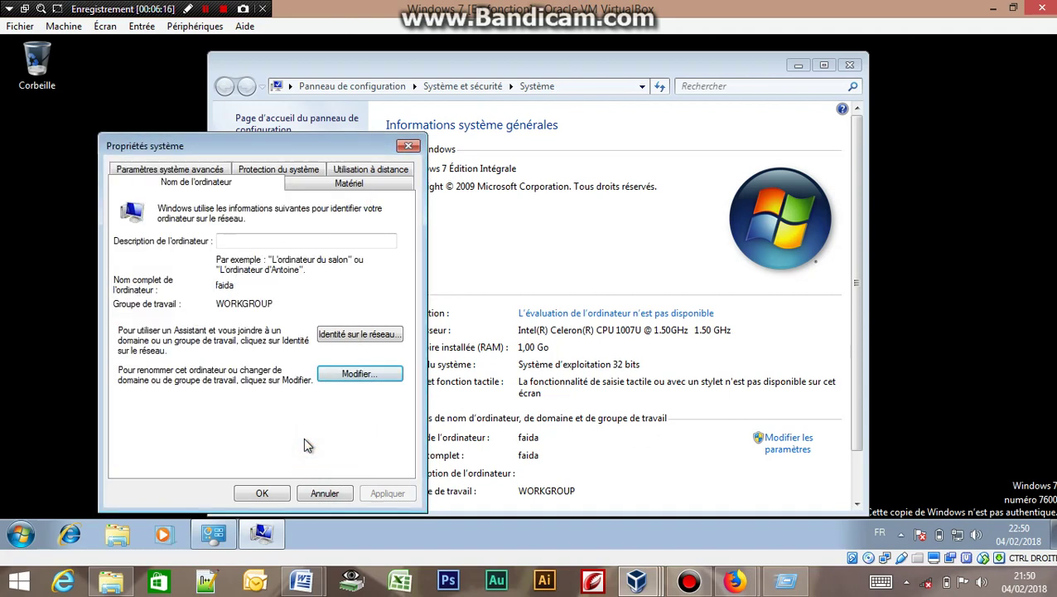
{"action": "left_click", "coordinate": [316, 495]}
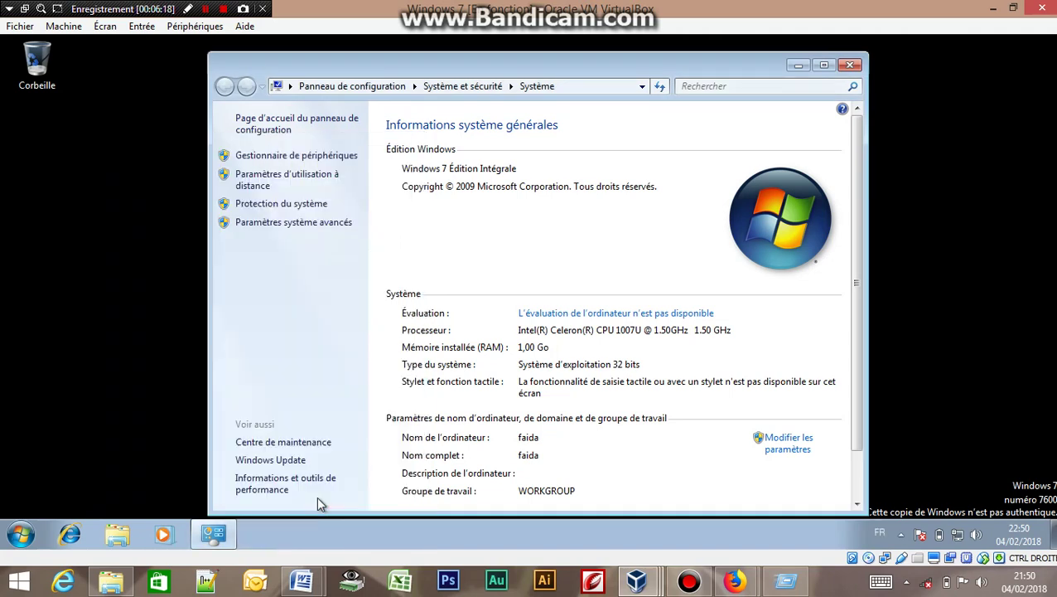
{"action": "left_click", "coordinate": [847, 66]}
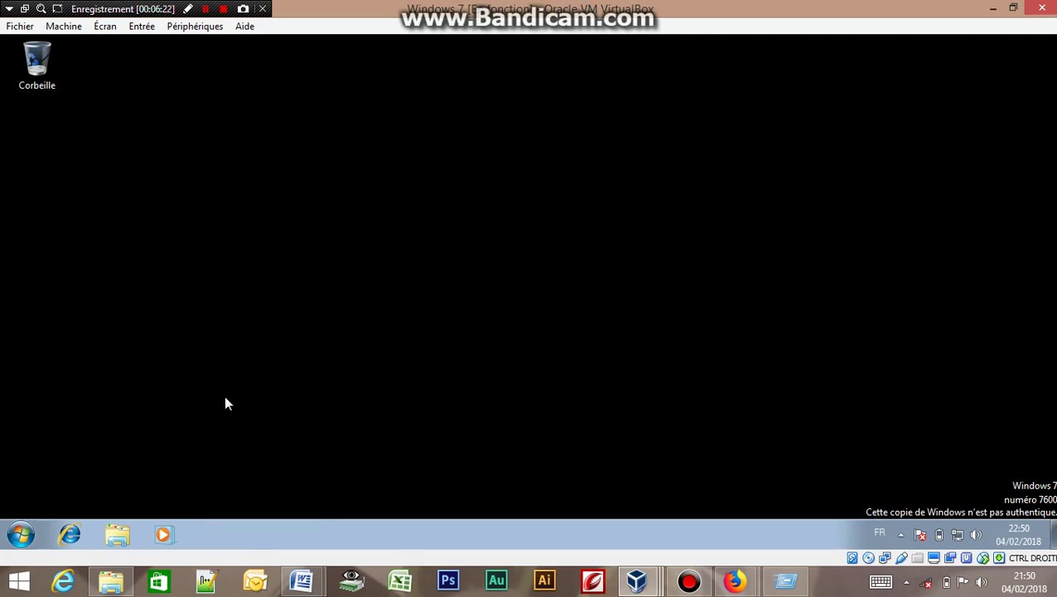
Restart the Windows 7 virtual machine from the Start menu's Redémarrer option.
{"action": "left_click", "coordinate": [22, 531]}
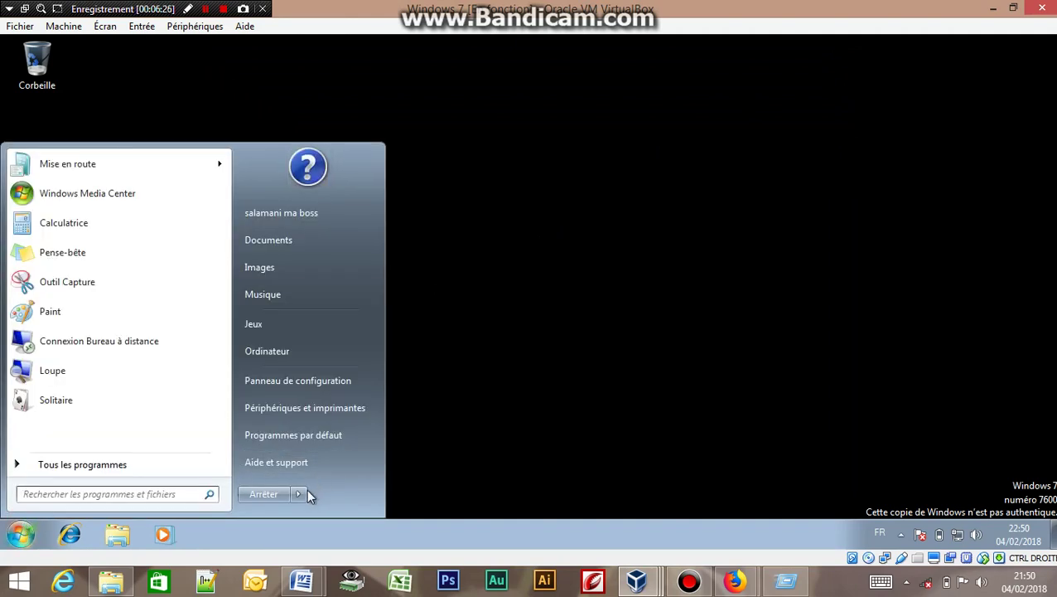
{"action": "left_click", "coordinate": [298, 494]}
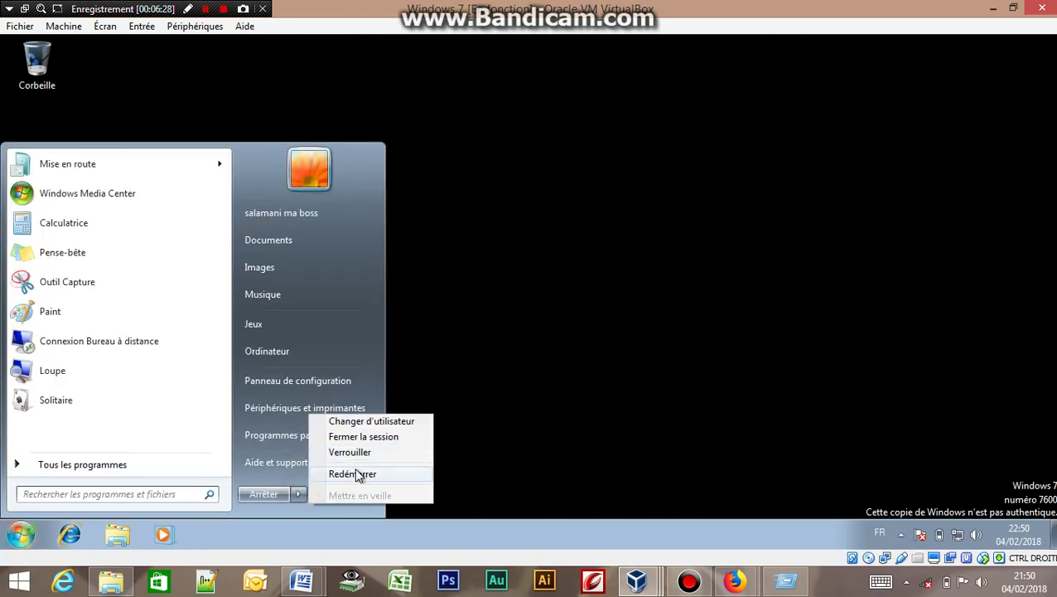
{"action": "left_click", "coordinate": [357, 473]}
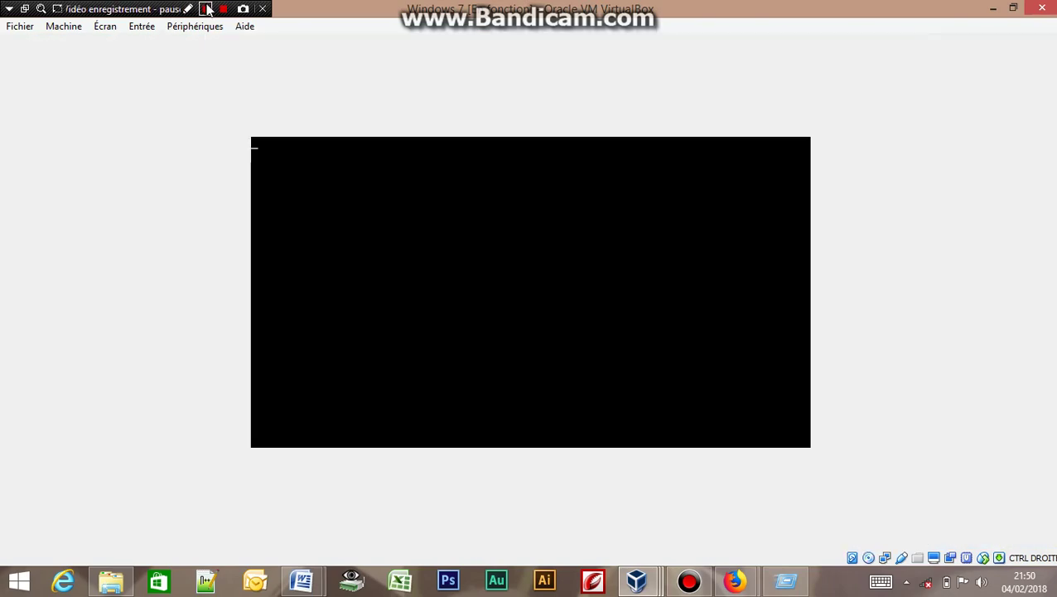
Start the XP virtual machine and let Windows XP Professional text-mode setup copy files until it reboots.
{"action": "left_click", "coordinate": [205, 9]}
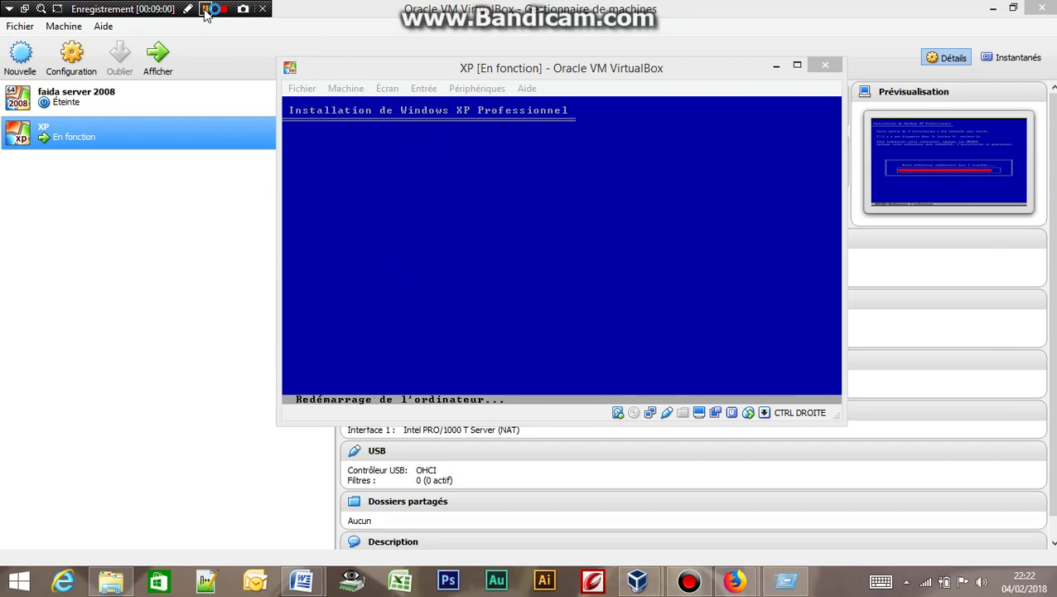
Let the XP virtual machine reboot past the VirtualBox boot splash into graphical Windows XP setup.
{"action": "left_click", "coordinate": [205, 11]}
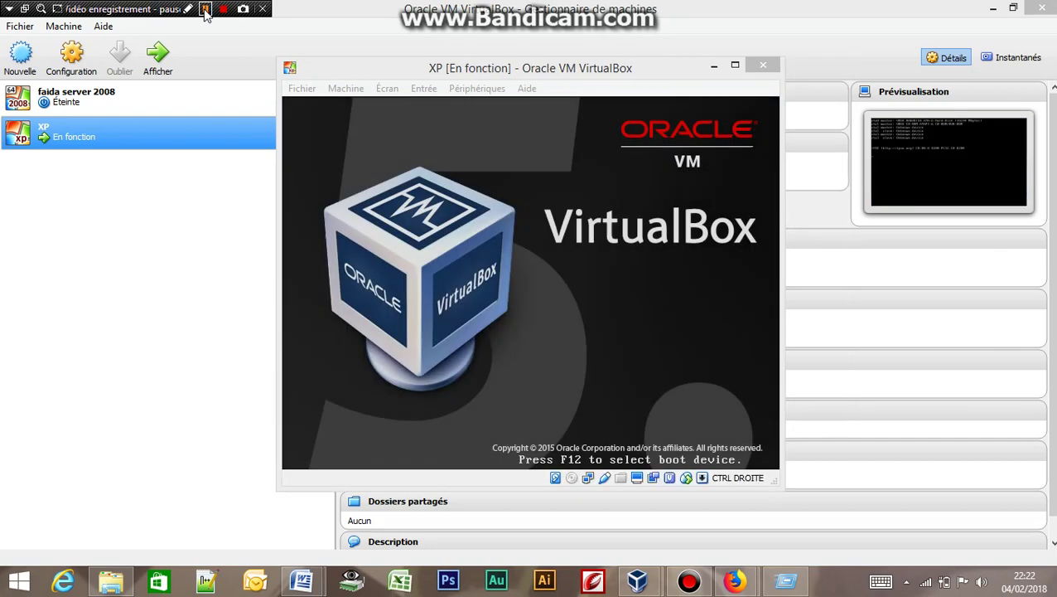